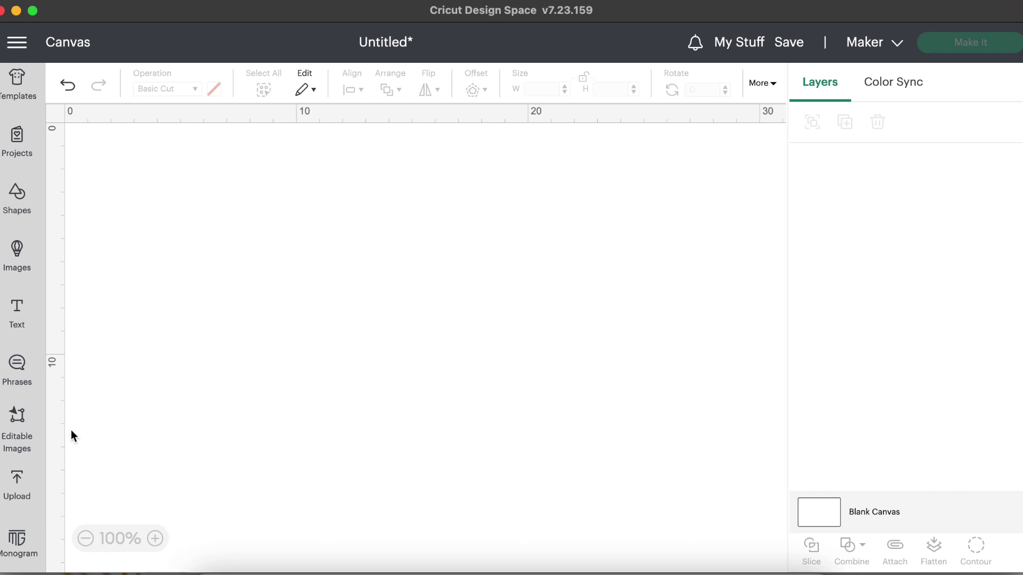
pyautogui.press('super+Tab')
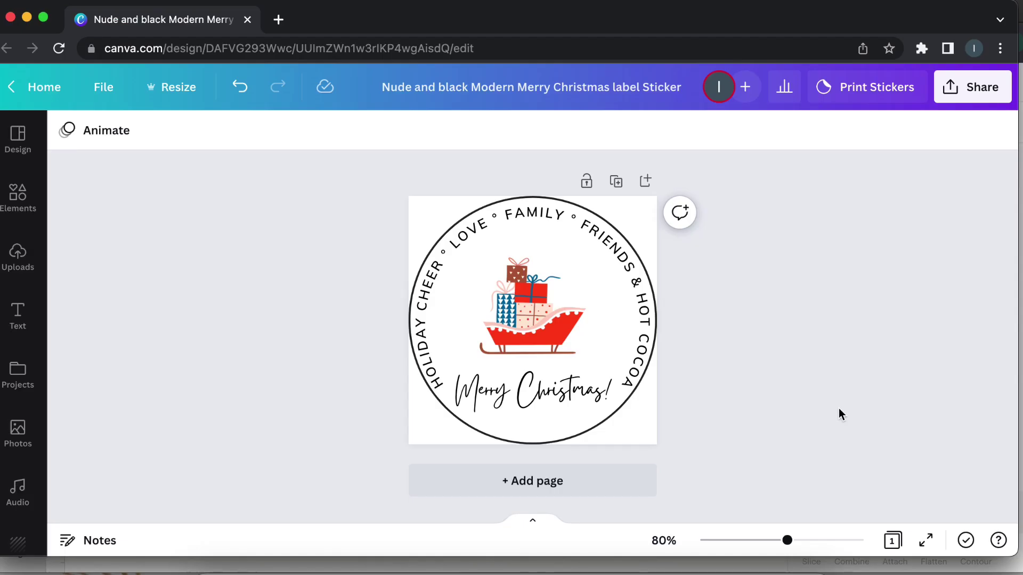
pyautogui.click(308, 571)
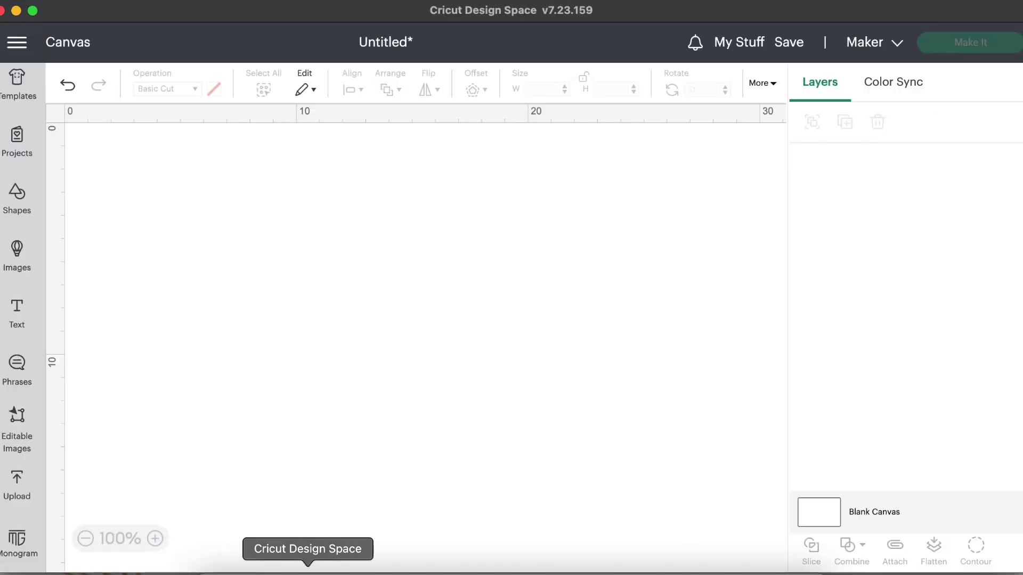
# - Start an image upload and load Merry Christmas Sticker.png from the Downloads folder
pyautogui.click(21, 503)
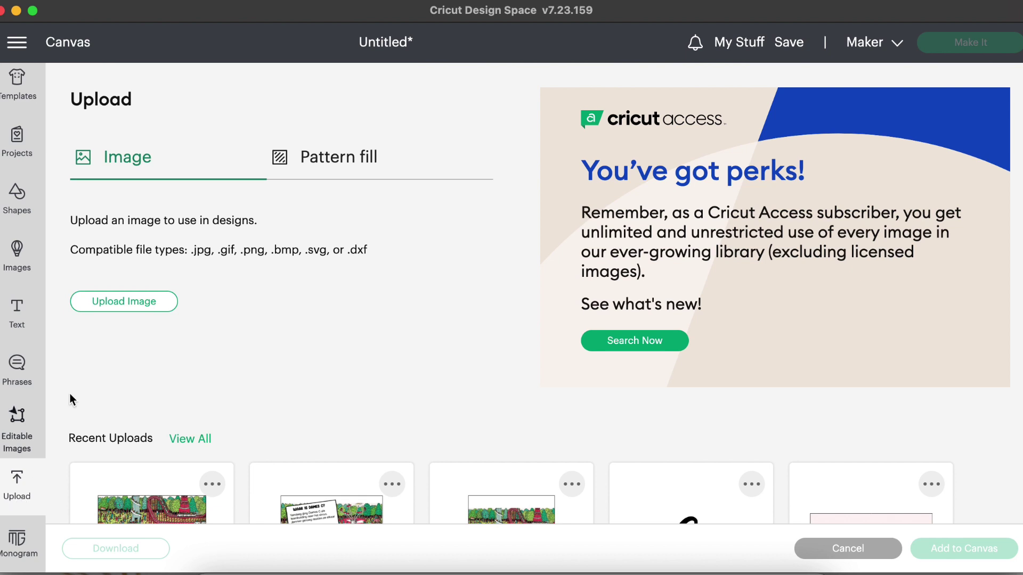
pyautogui.click(147, 308)
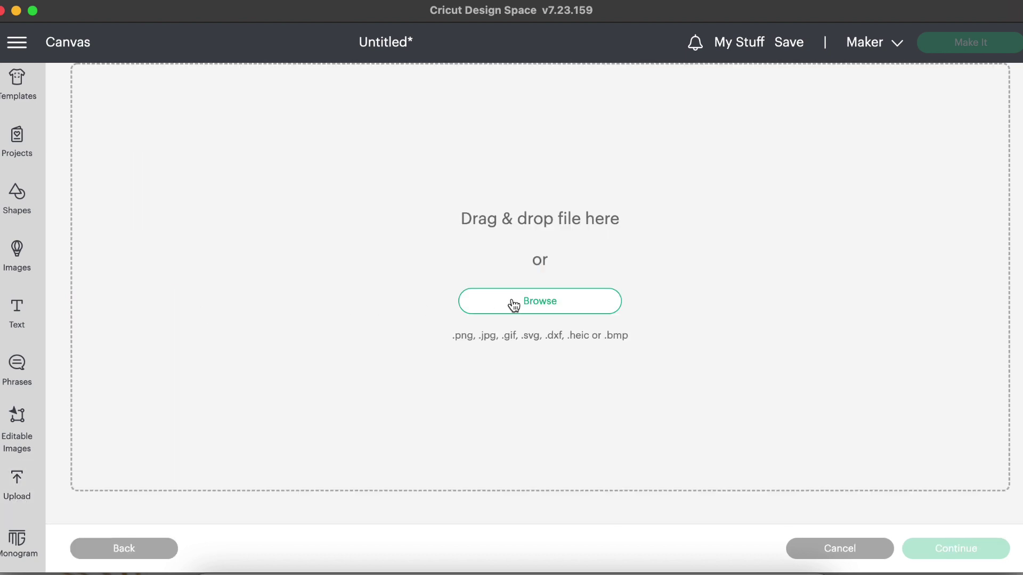
pyautogui.click(514, 304)
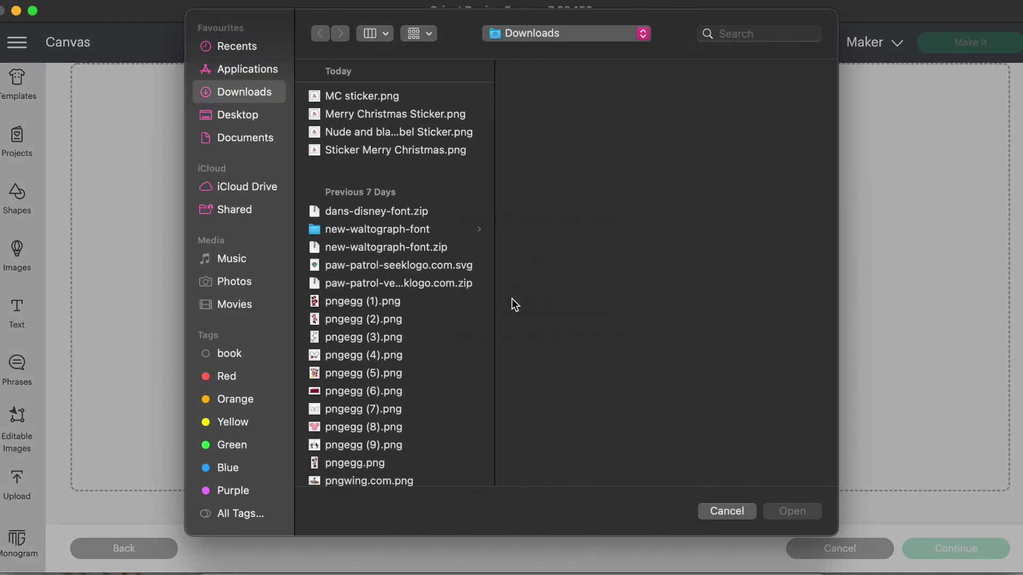
pyautogui.click(380, 122)
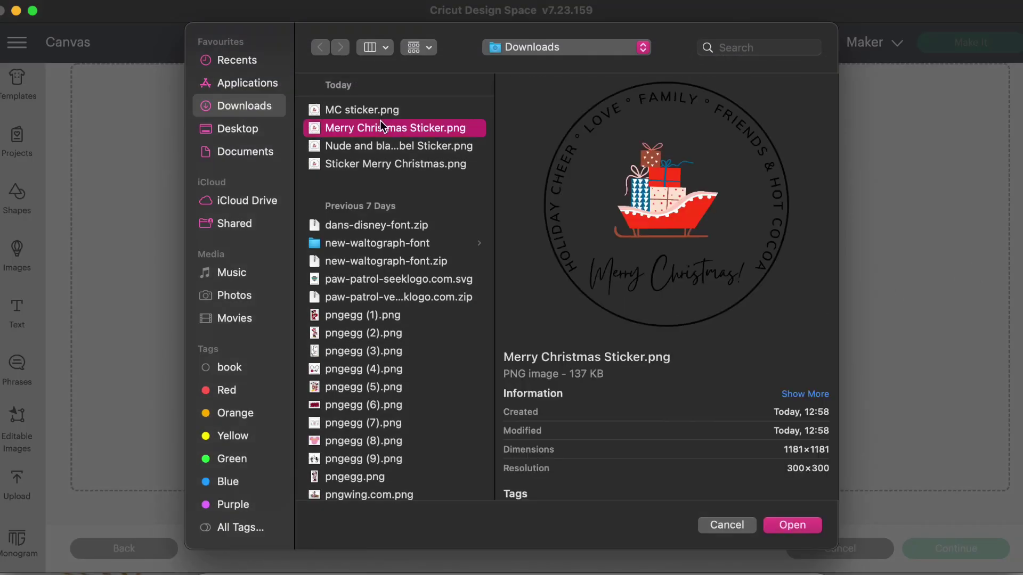
pyautogui.click(374, 114)
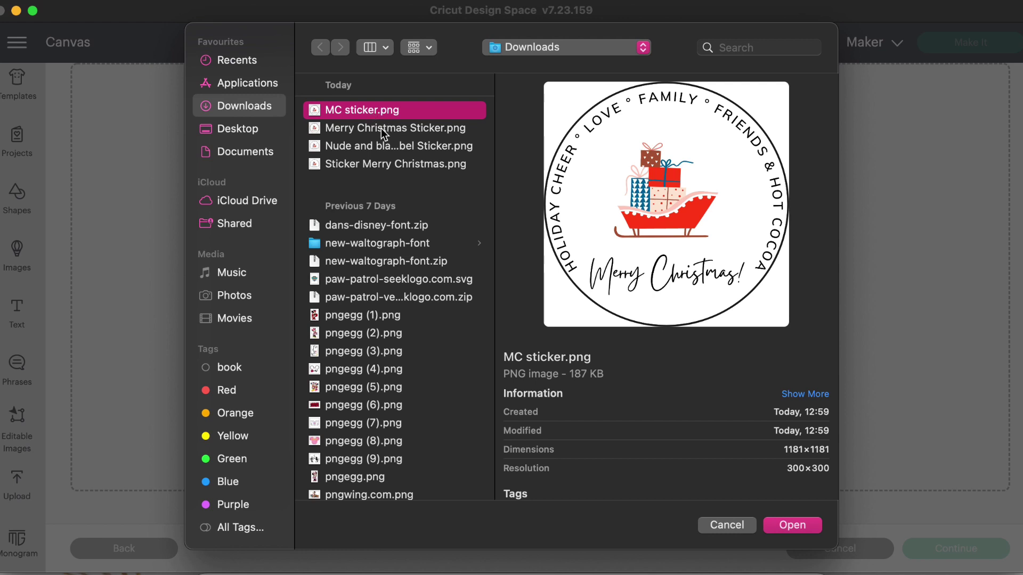
pyautogui.click(382, 129)
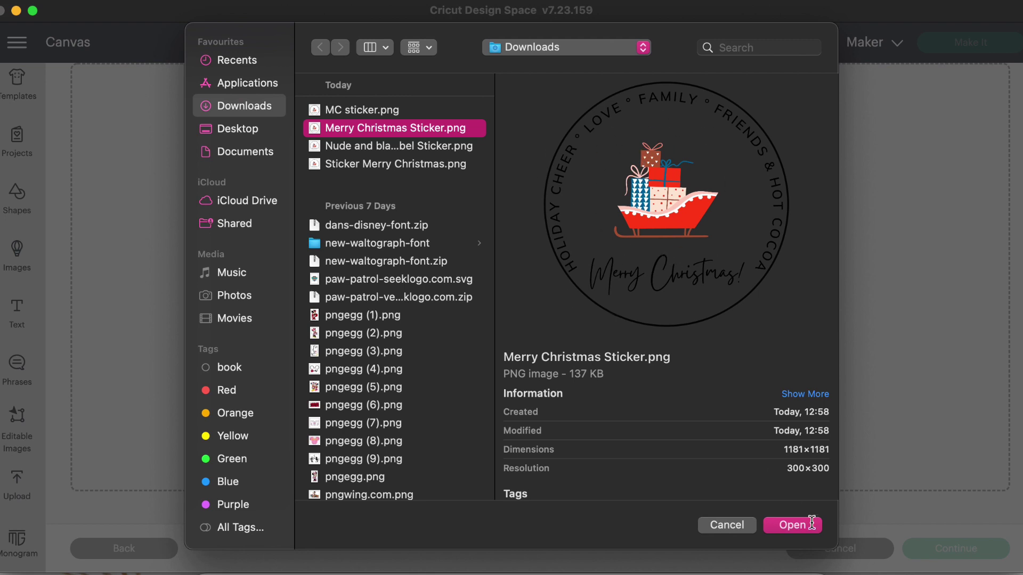
pyautogui.click(793, 525)
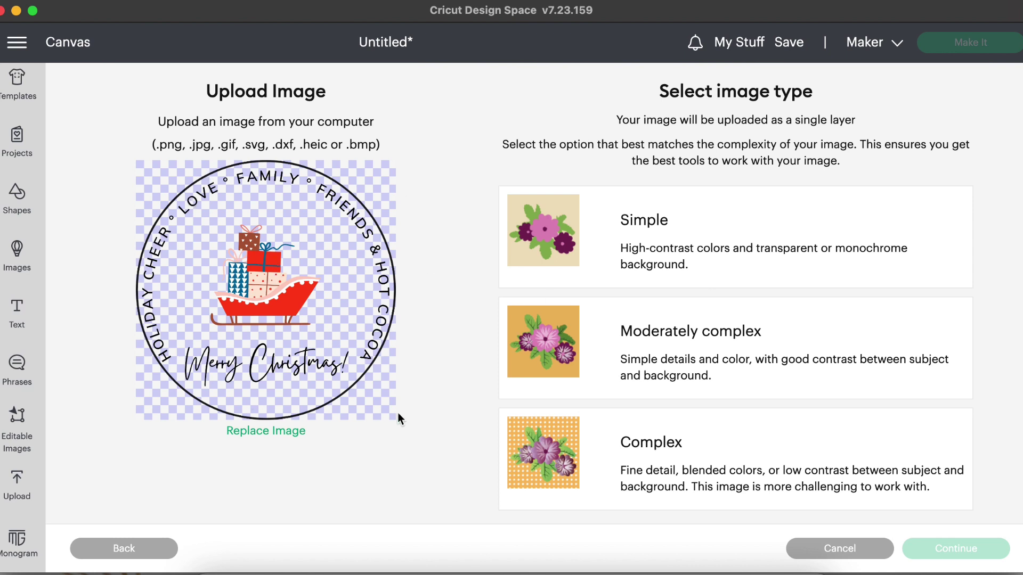
# - Set the transparent sticker's image type to Simple, preview its cut image, and return to the image type selection
pyautogui.click(635, 262)
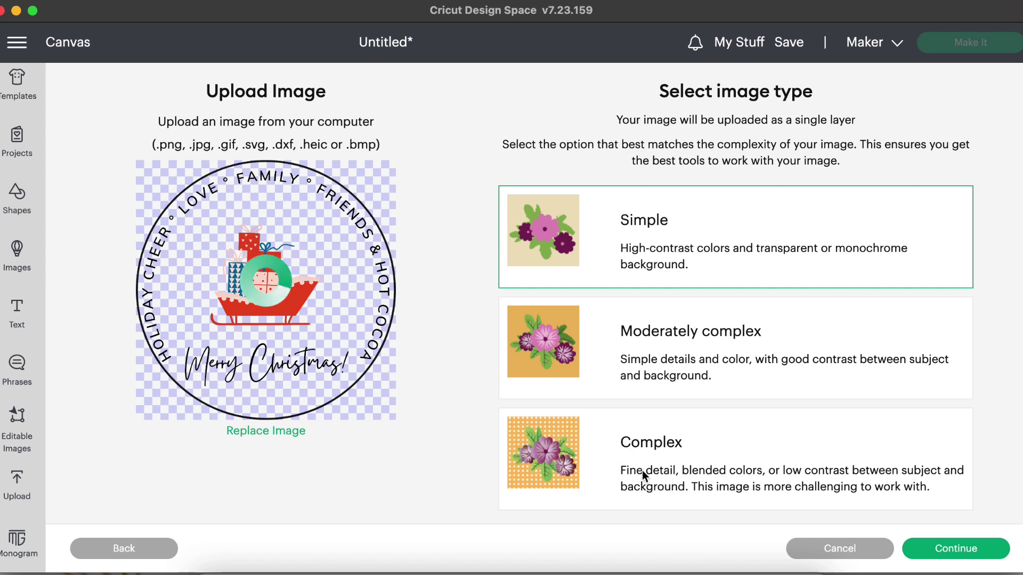
pyautogui.click(939, 550)
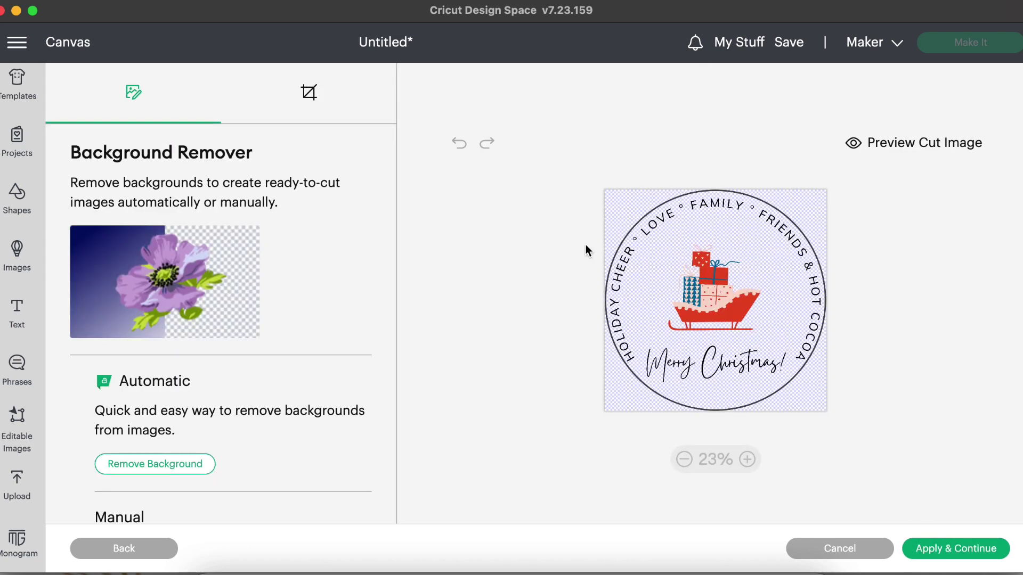
pyautogui.click(855, 144)
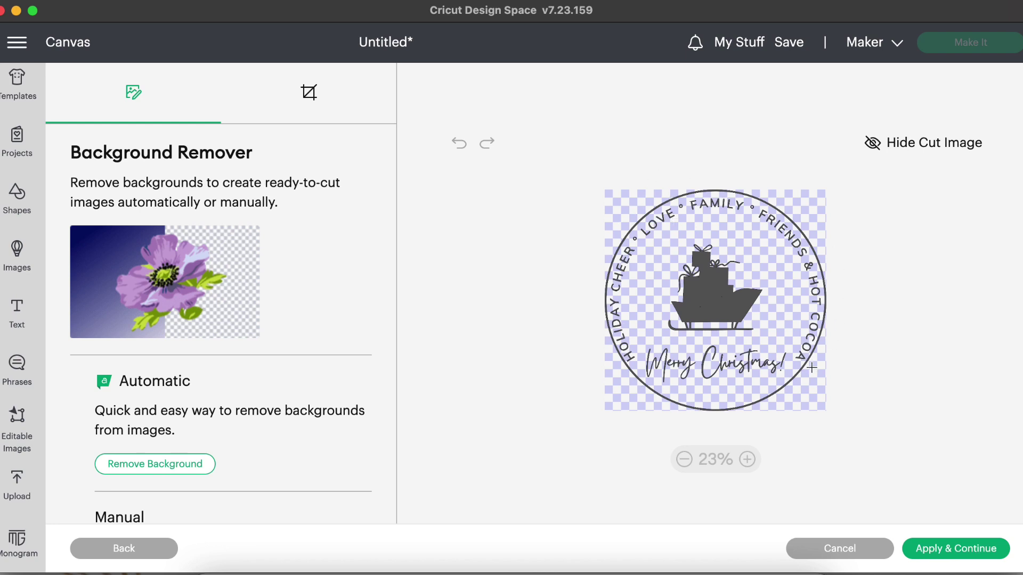
pyautogui.click(129, 554)
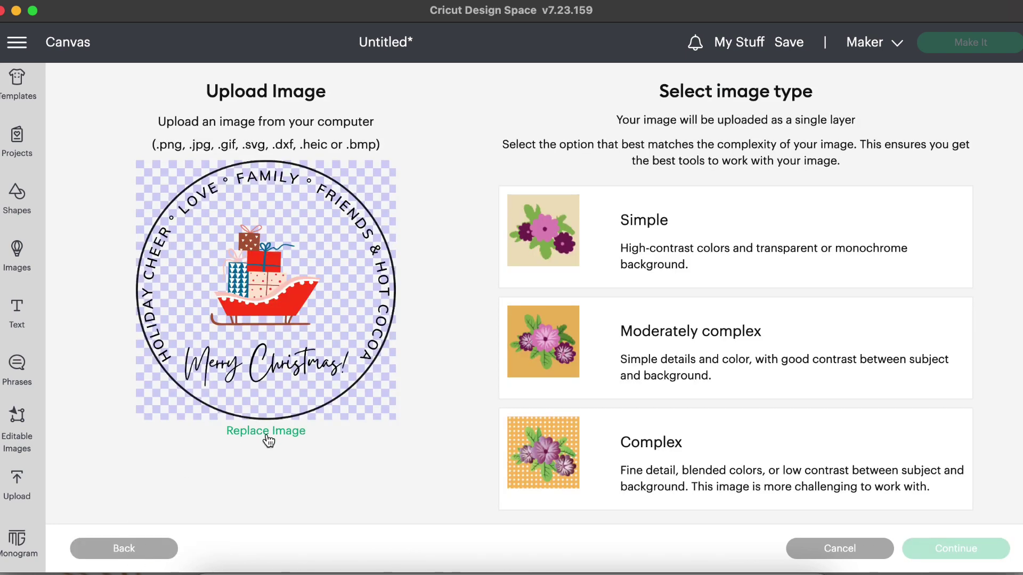
# - Replace the image being uploaded with MC sticker.png from the Downloads folder
pyautogui.click(268, 434)
pyautogui.click(517, 312)
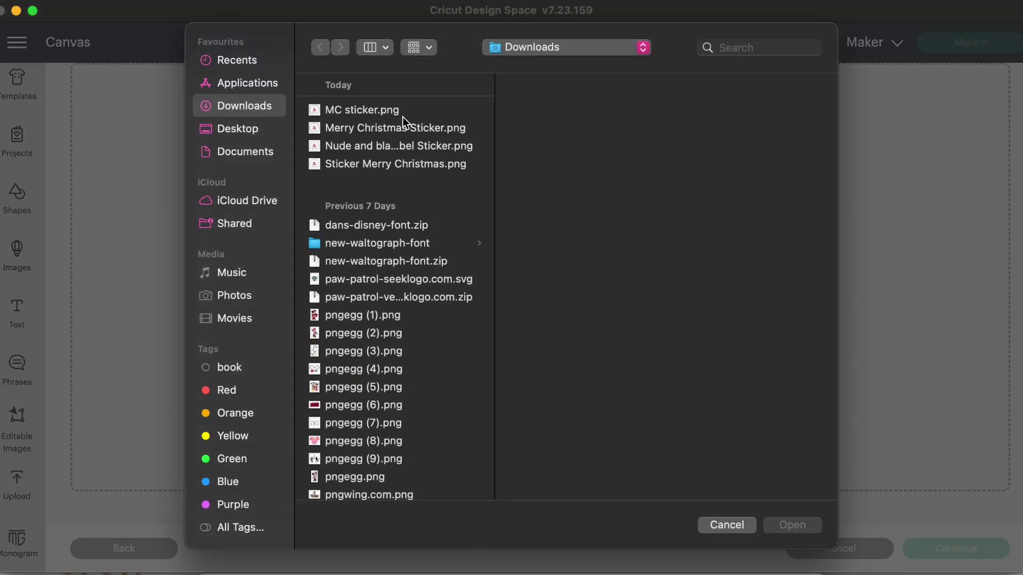
pyautogui.click(403, 115)
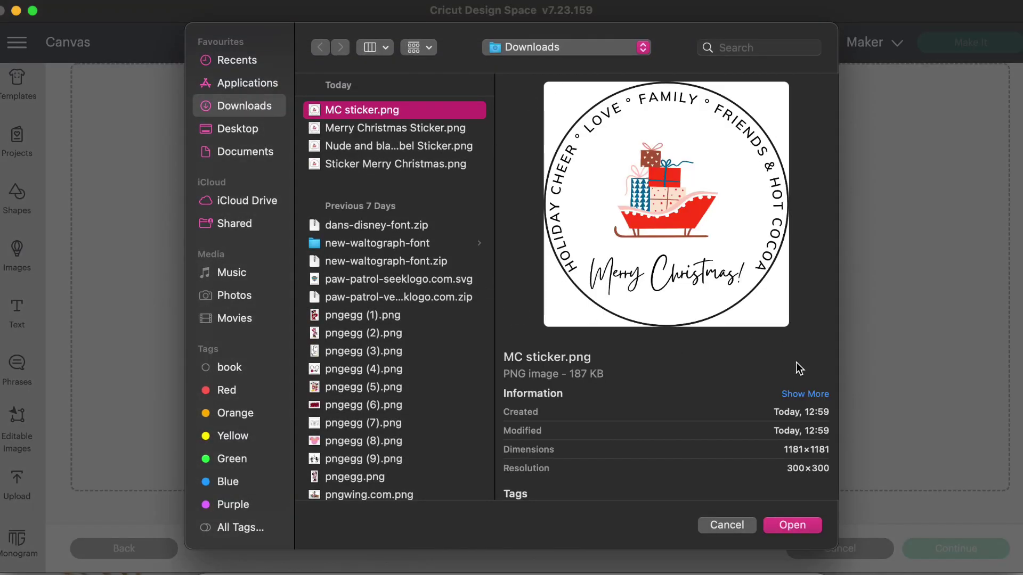
pyautogui.click(786, 526)
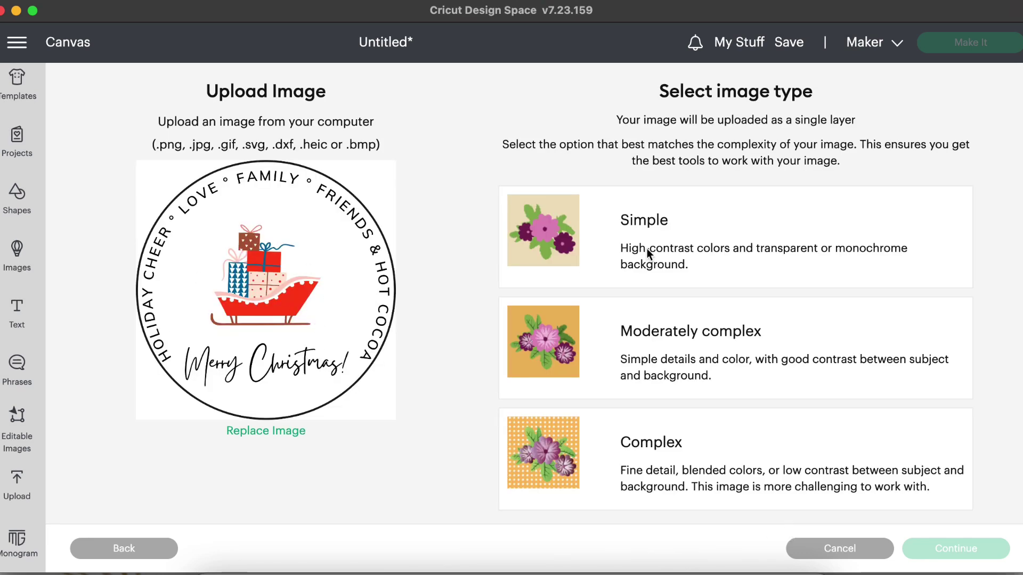
# - Set the image type to Simple, continue to the background remover, and check the cut preview
pyautogui.click(627, 237)
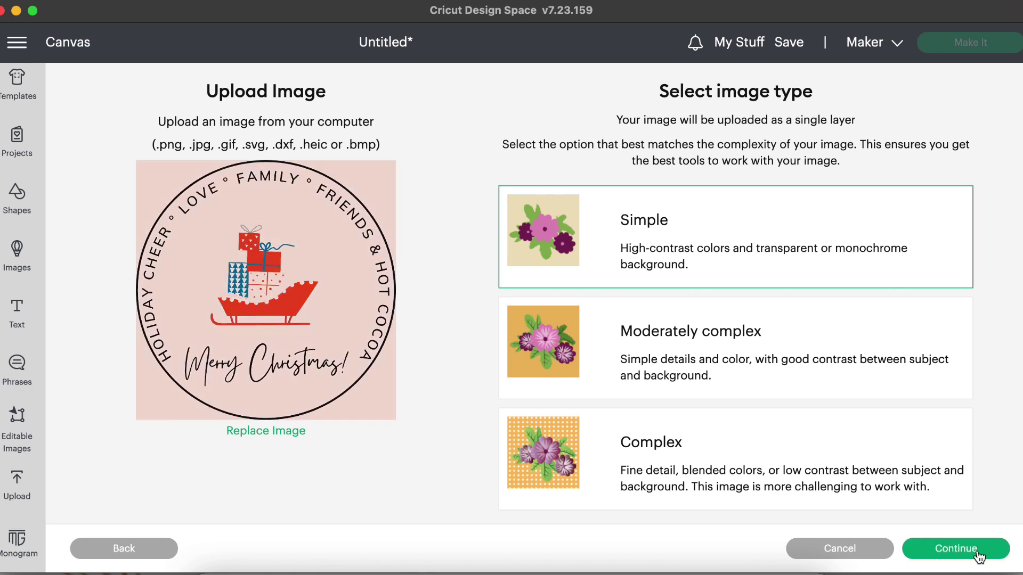
pyautogui.click(979, 550)
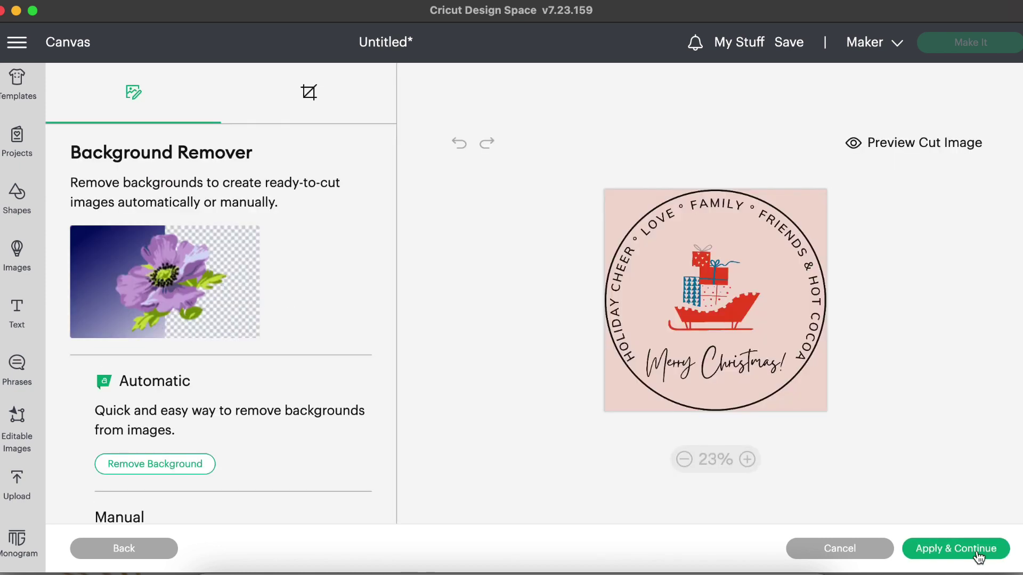
pyautogui.click(896, 153)
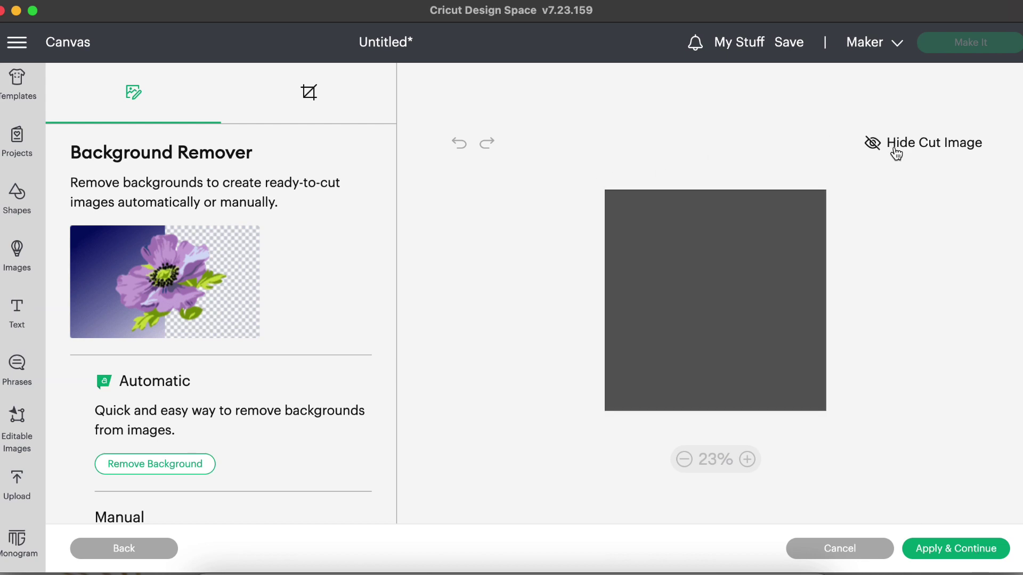
pyautogui.click(896, 153)
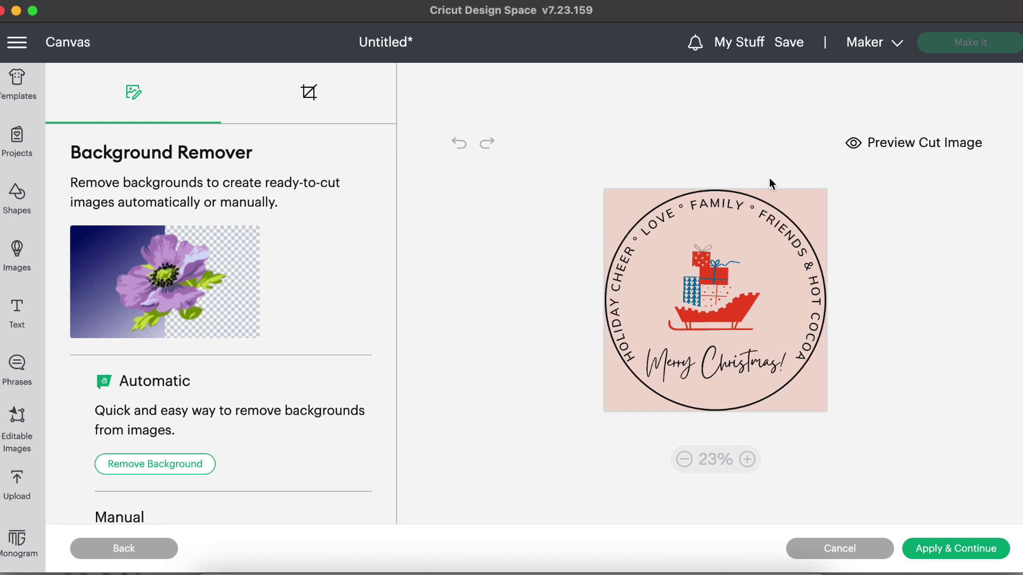
# - Erase the background in all four corners outside the sticker's circle and preview the cut image
pyautogui.click(797, 205)
pyautogui.click(625, 199)
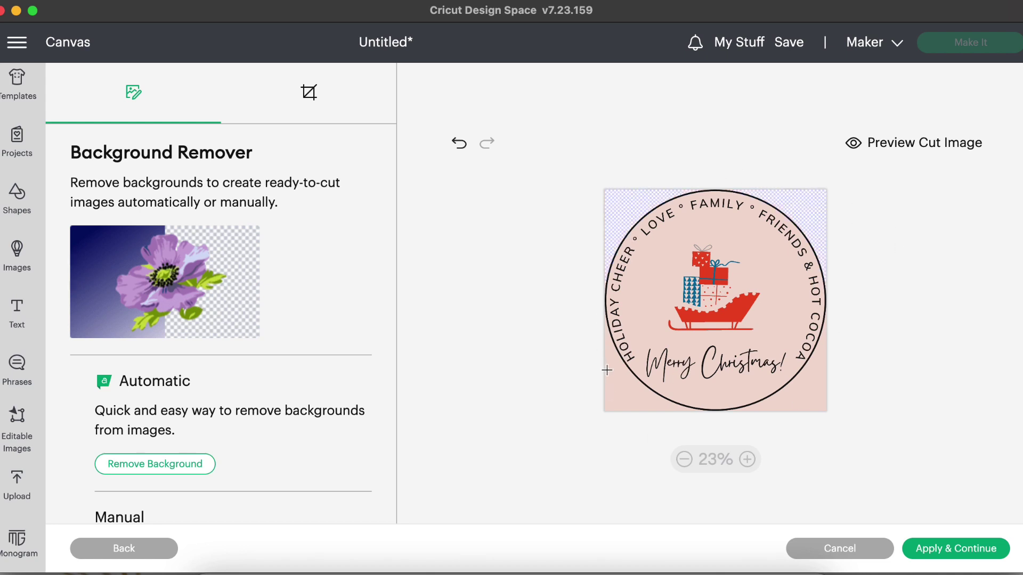
pyautogui.click(617, 381)
pyautogui.click(806, 401)
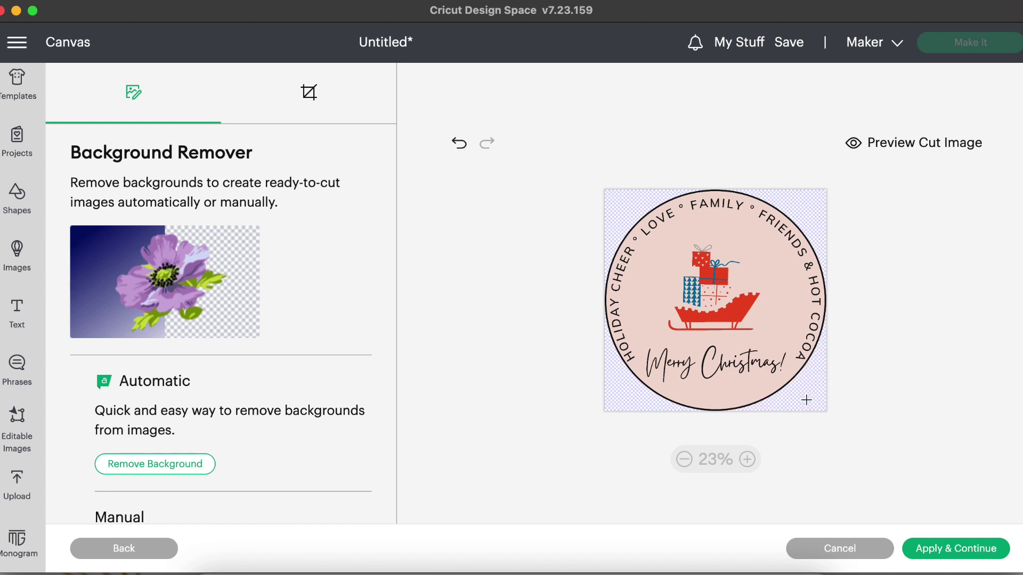
pyautogui.click(853, 144)
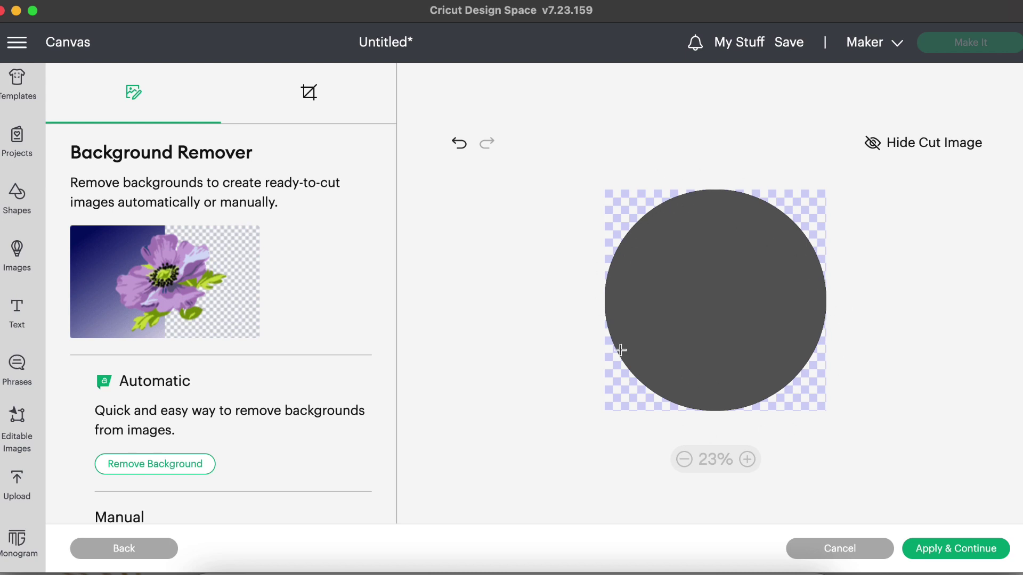
# - Apply the background removal, upload MC sticker as a Print Then Cut image, and add it to the canvas
pyautogui.click(964, 548)
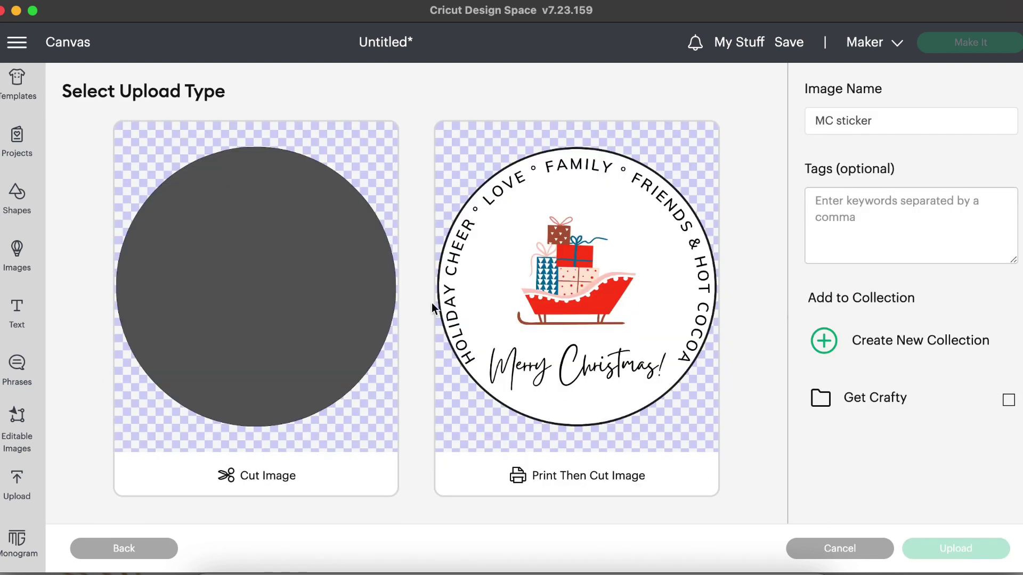
pyautogui.click(489, 312)
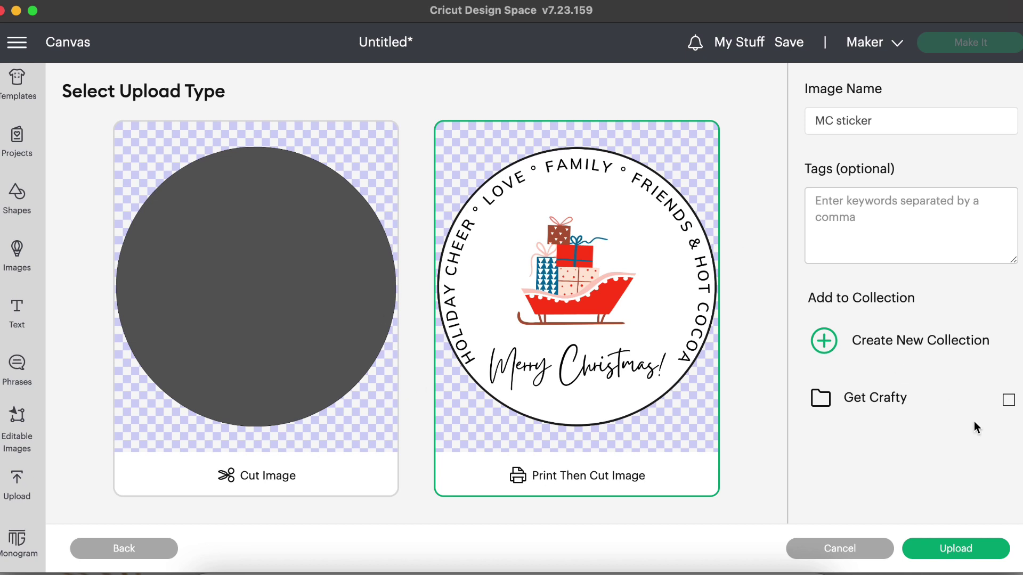
pyautogui.click(954, 545)
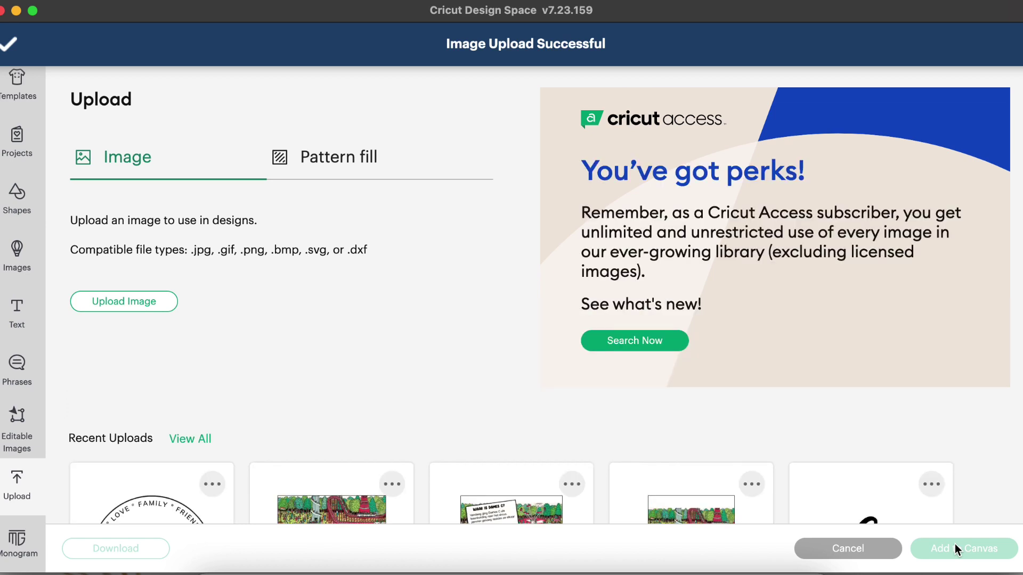
pyautogui.click(130, 490)
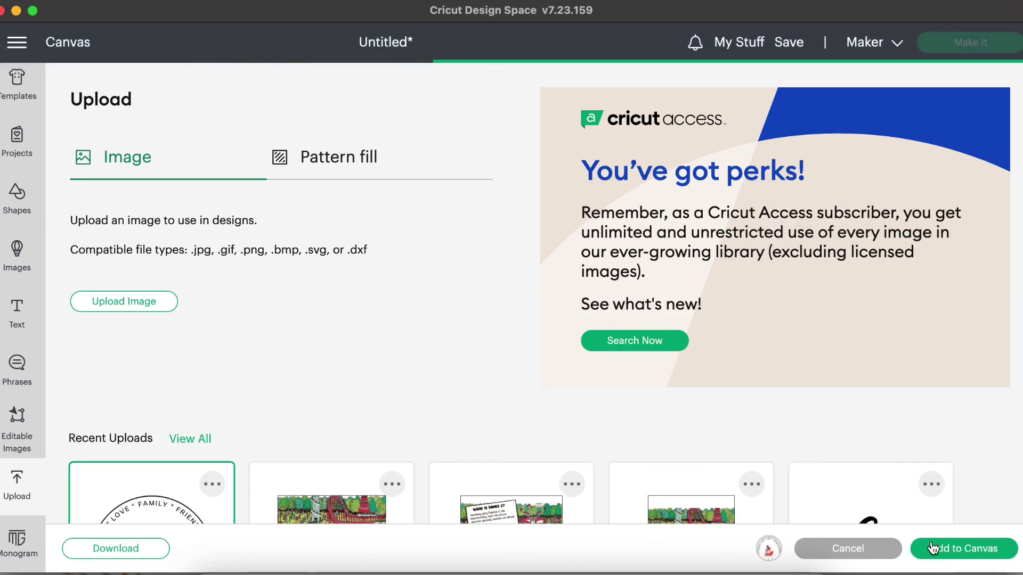
pyautogui.click(932, 548)
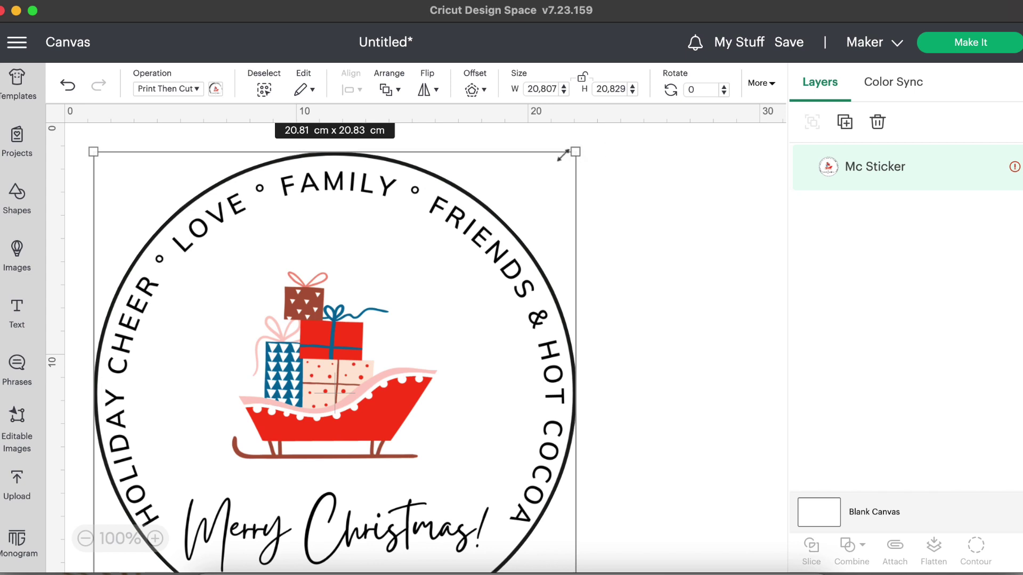
# - Shrink the sticker freehand to about 4.14 × 4.14 cm near the canvas's upper-left corner
pyautogui.scroll(-5, 584, 282)
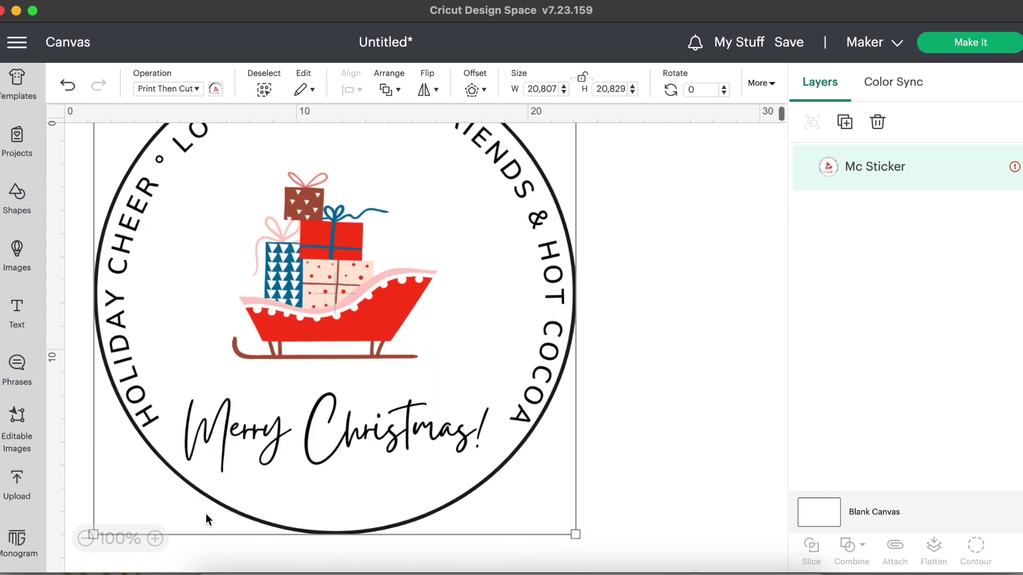
pyautogui.moveTo(575, 533); pyautogui.dragTo(176, 153)
pyautogui.scroll(5, 175, 149)
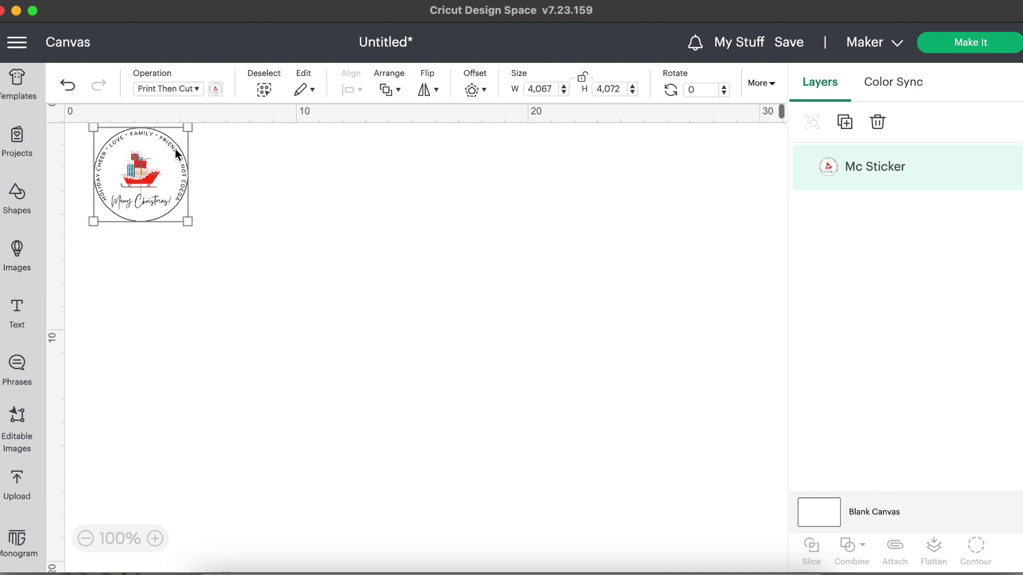
pyautogui.click(148, 198)
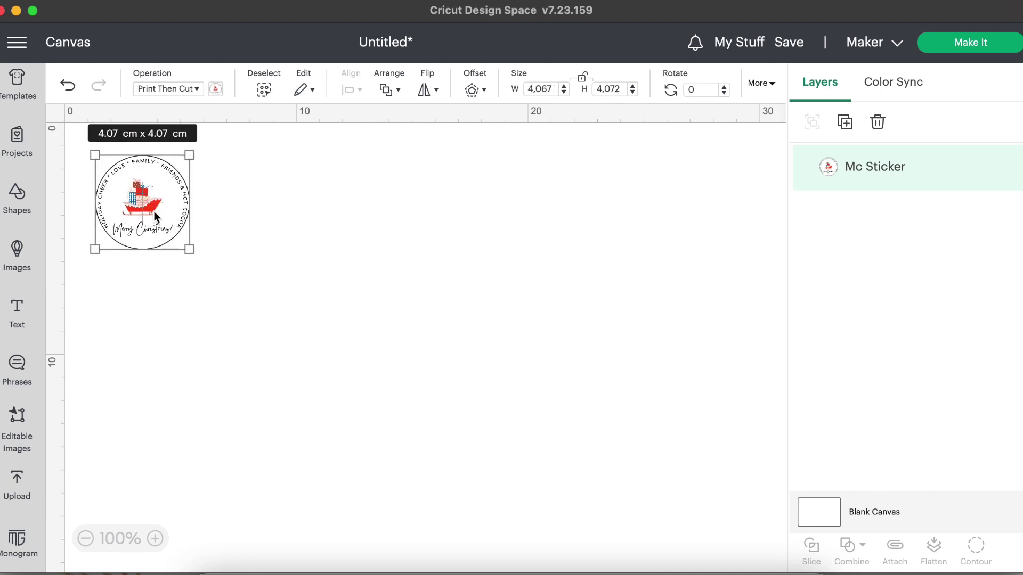
pyautogui.moveTo(187, 245)
pyautogui.mouseDown()
pyautogui.moveTo(198, 254)
pyautogui.moveTo(189, 243)
pyautogui.mouseUp()
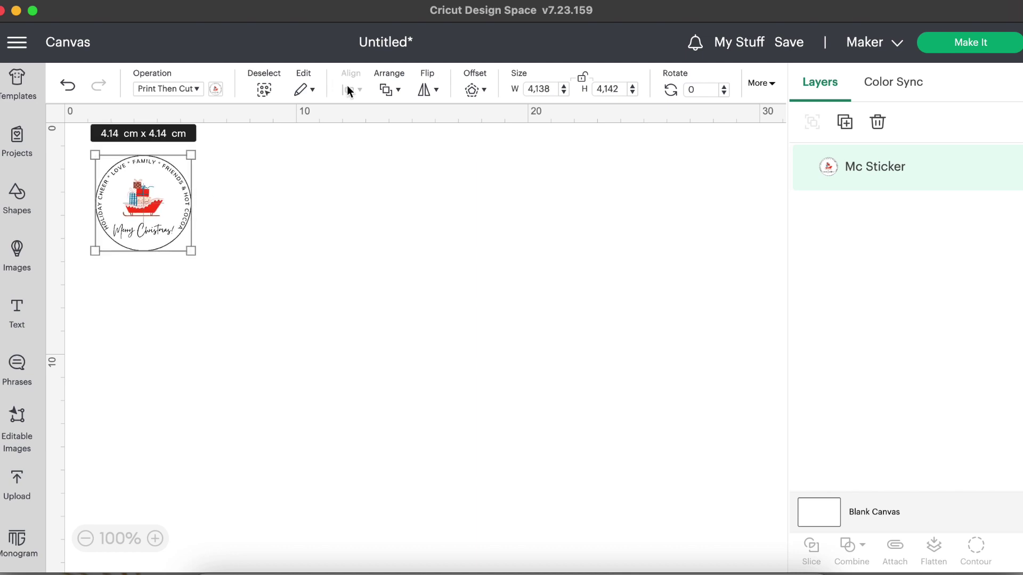
# - Set the sticker's width to 4 cm and deselect it
pyautogui.click(541, 89)
pyautogui.moveTo(555, 89); pyautogui.dragTo(481, 93)
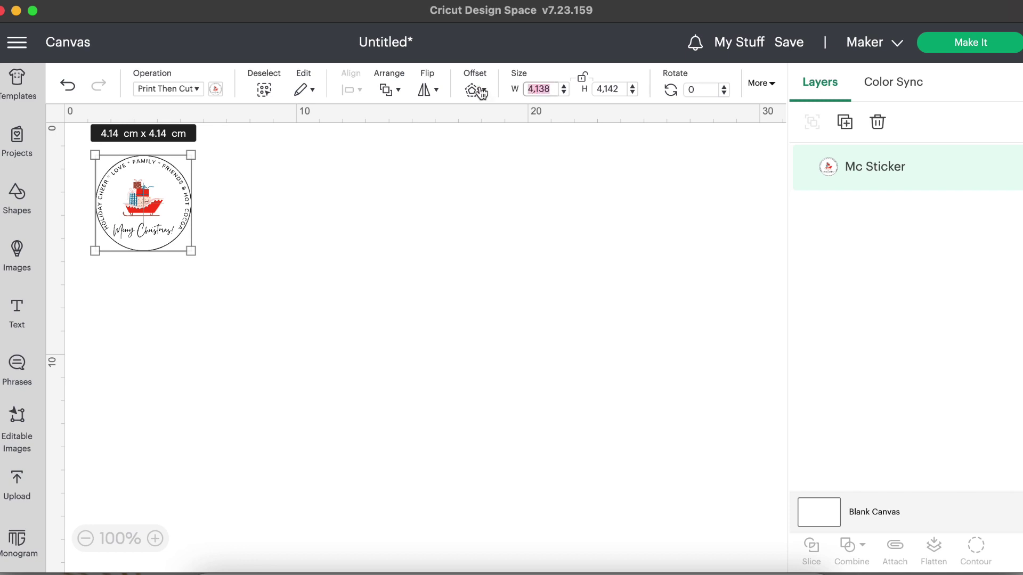
pyautogui.write('4')
pyautogui.press('Tab')
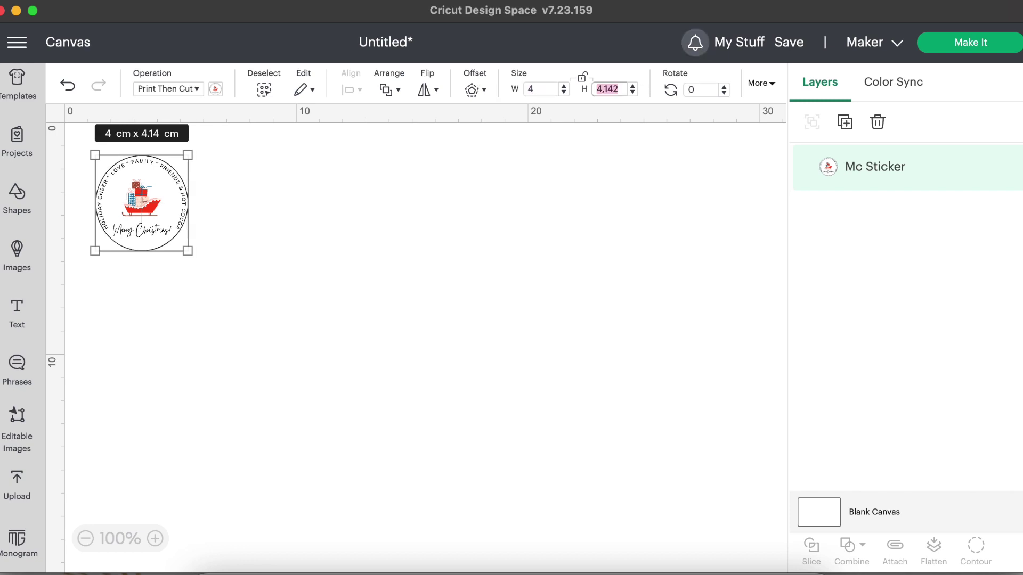
pyautogui.click(743, 189)
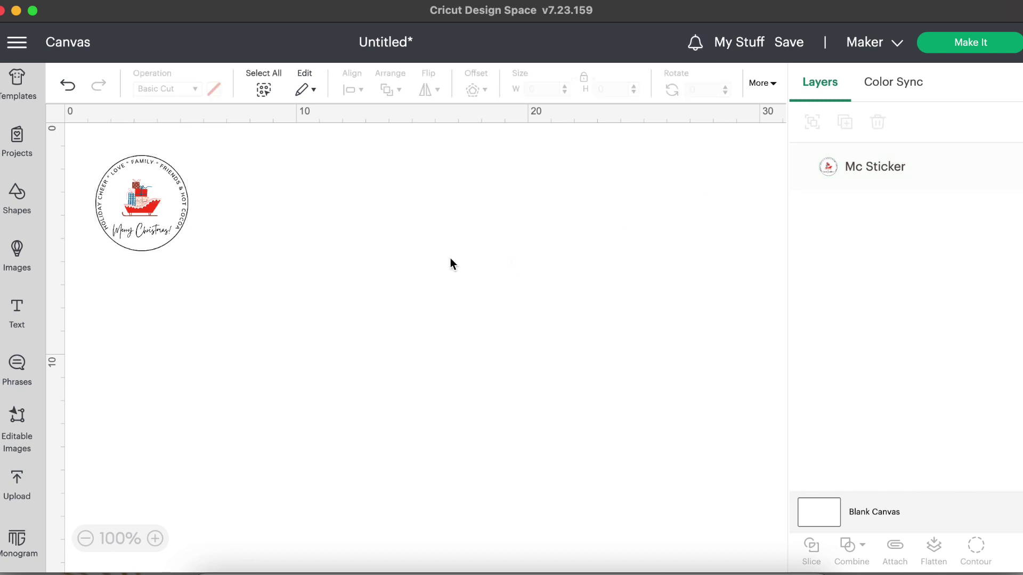
# - Move the sticker into the canvas's upper-left corner and stack three duplicates below it in a vertical column
pyautogui.click(149, 168)
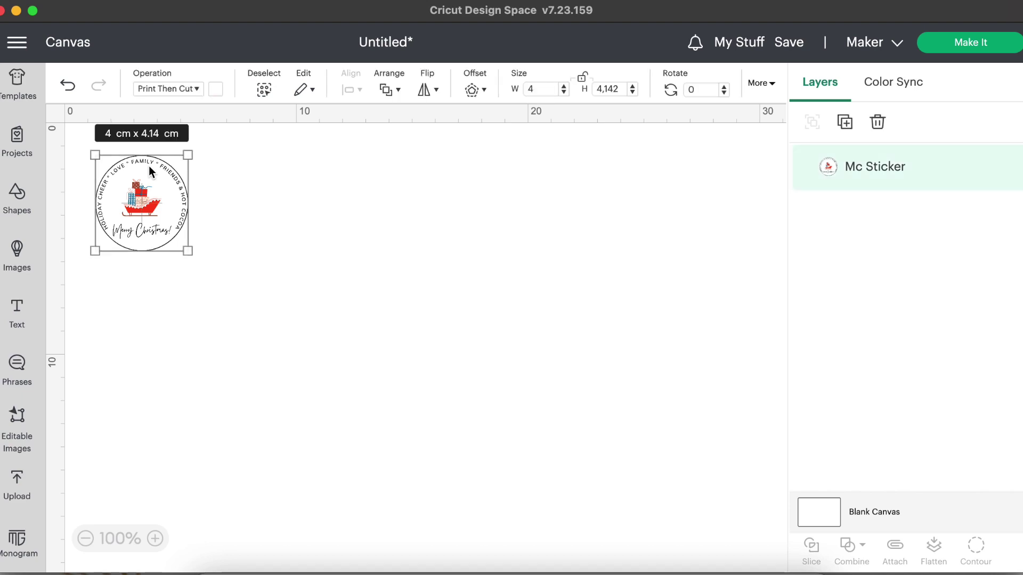
pyautogui.moveTo(148, 166); pyautogui.dragTo(131, 145)
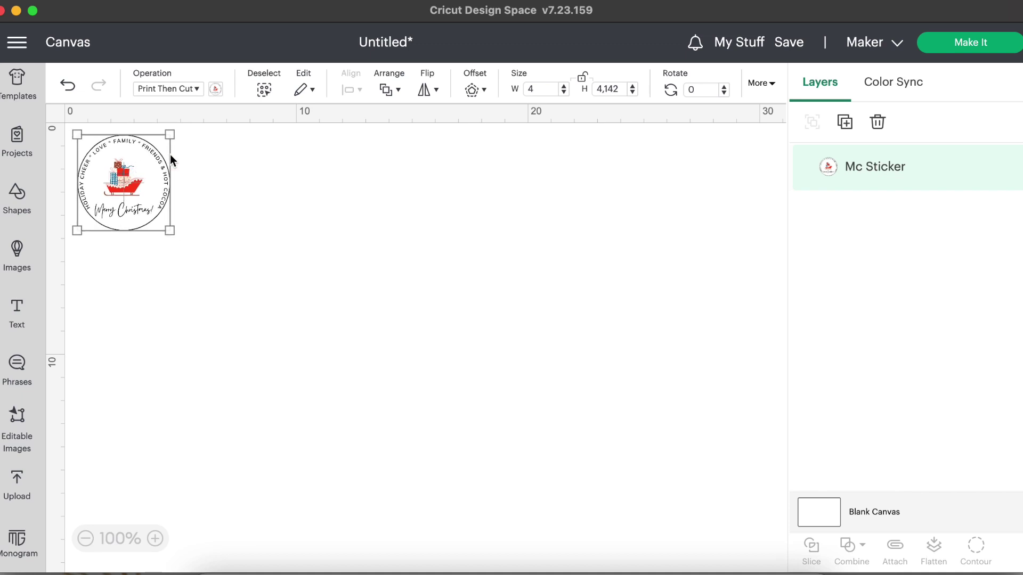
pyautogui.click(844, 125)
pyautogui.moveTo(164, 184); pyautogui.dragTo(133, 396)
pyautogui.click(845, 123)
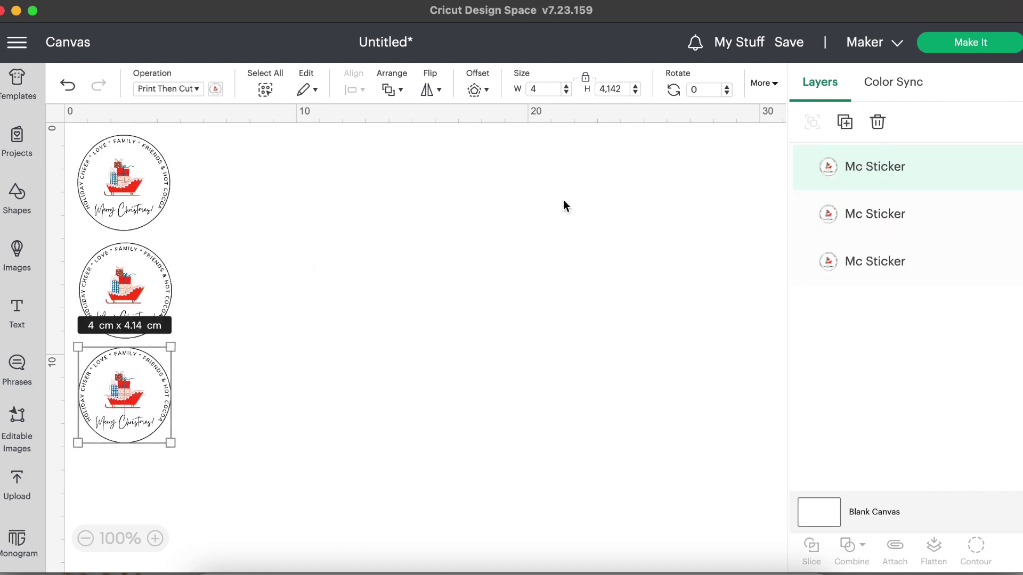
pyautogui.click(844, 123)
pyautogui.moveTo(191, 307); pyautogui.dragTo(114, 529)
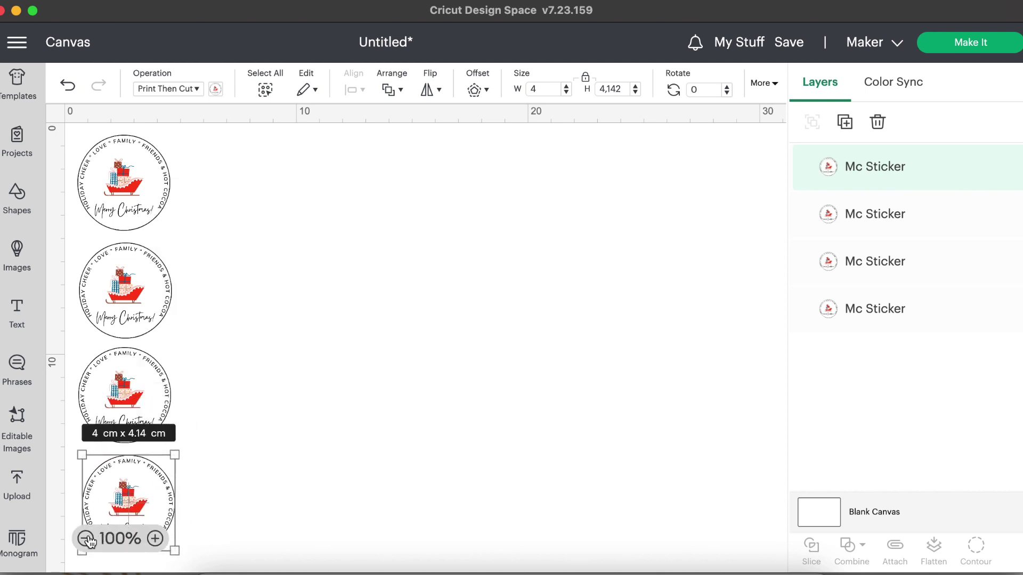
# - Duplicate the sticker once more and place the fifth copy at the bottom of the column
pyautogui.click(87, 537)
pyautogui.click(87, 537)
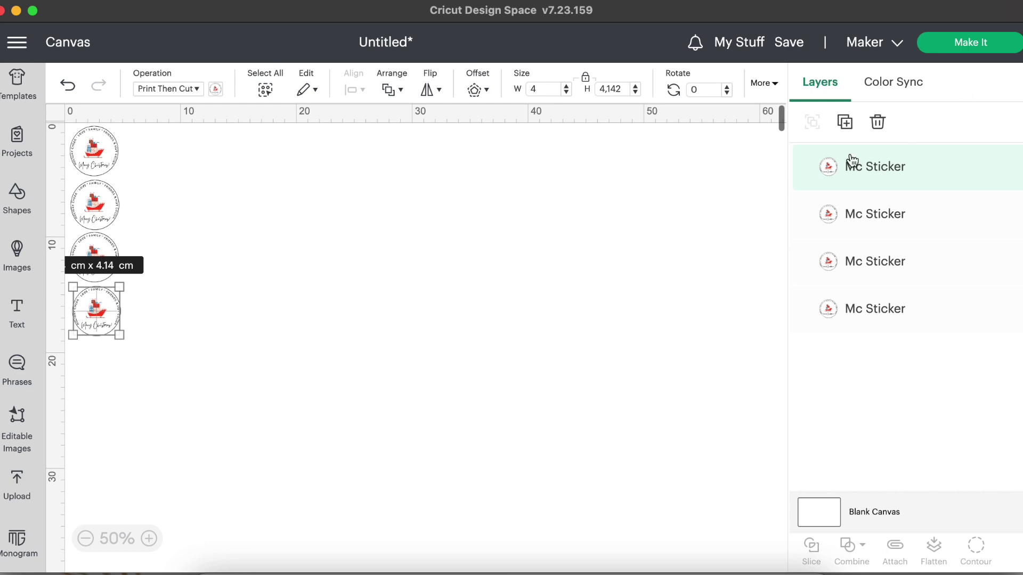
pyautogui.click(845, 122)
pyautogui.moveTo(89, 170); pyautogui.dragTo(76, 375)
# - Align the five stickers by their left edges and move the lowest one up slightly to even the spacing
pyautogui.moveTo(160, 421); pyautogui.dragTo(86, 119)
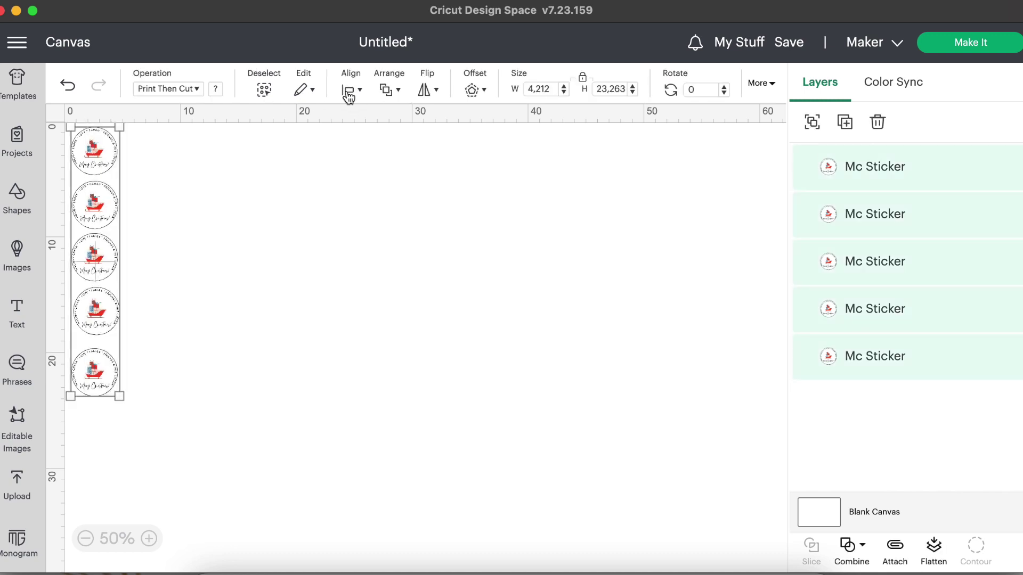
pyautogui.click(349, 91)
pyautogui.click(379, 137)
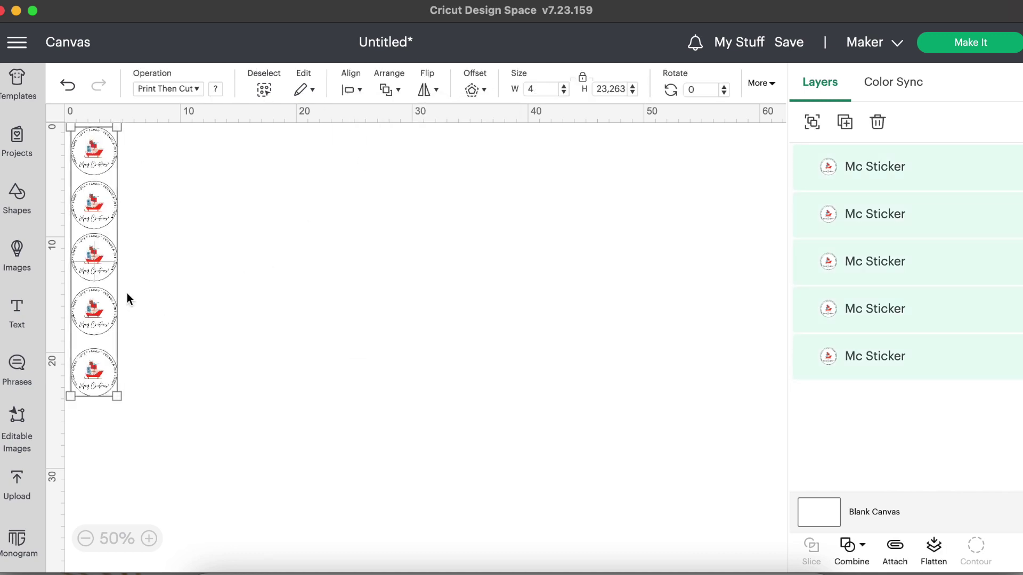
pyautogui.click(178, 317)
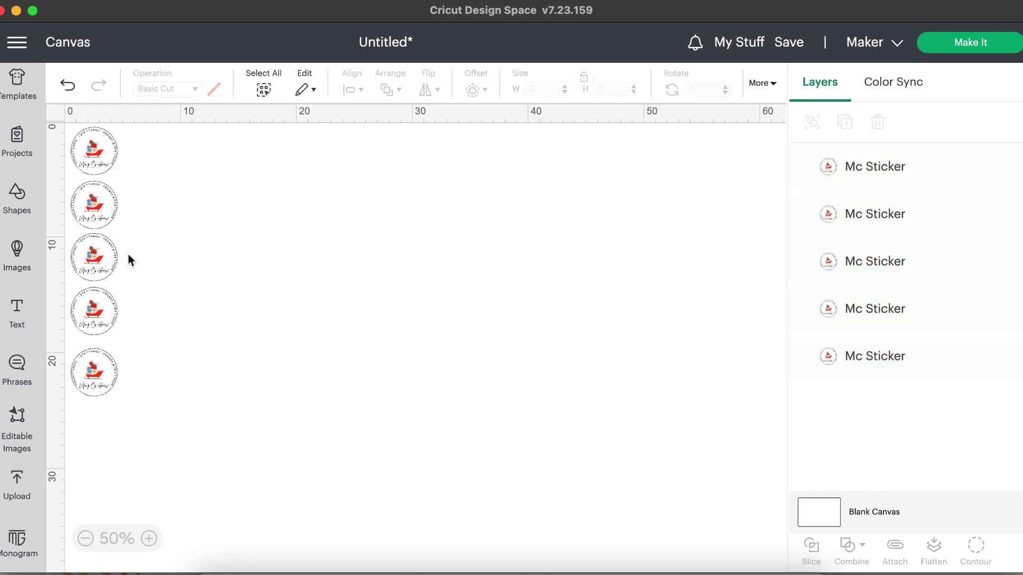
pyautogui.moveTo(101, 382); pyautogui.dragTo(101, 376)
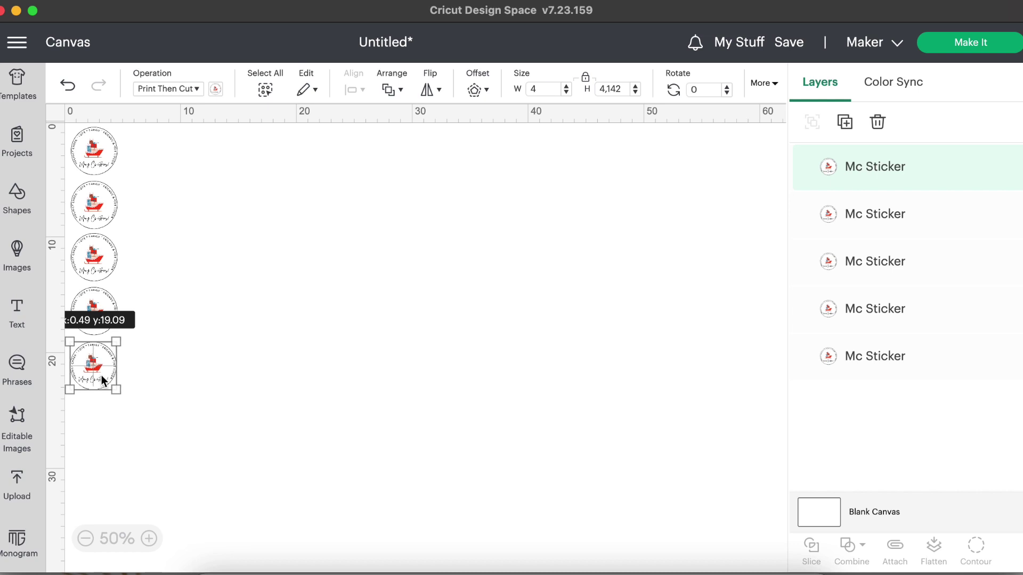
pyautogui.click(186, 288)
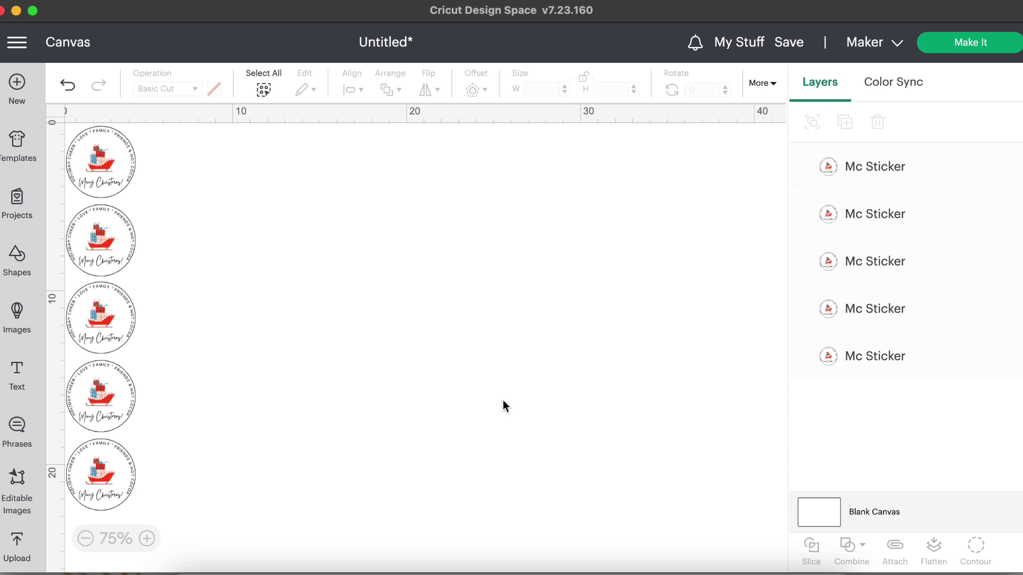
# - Duplicate the whole column of five stickers twice to make three side-by-side columns
pyautogui.moveTo(184, 507); pyautogui.dragTo(270, 152)
pyautogui.click(845, 121)
pyautogui.click(845, 122)
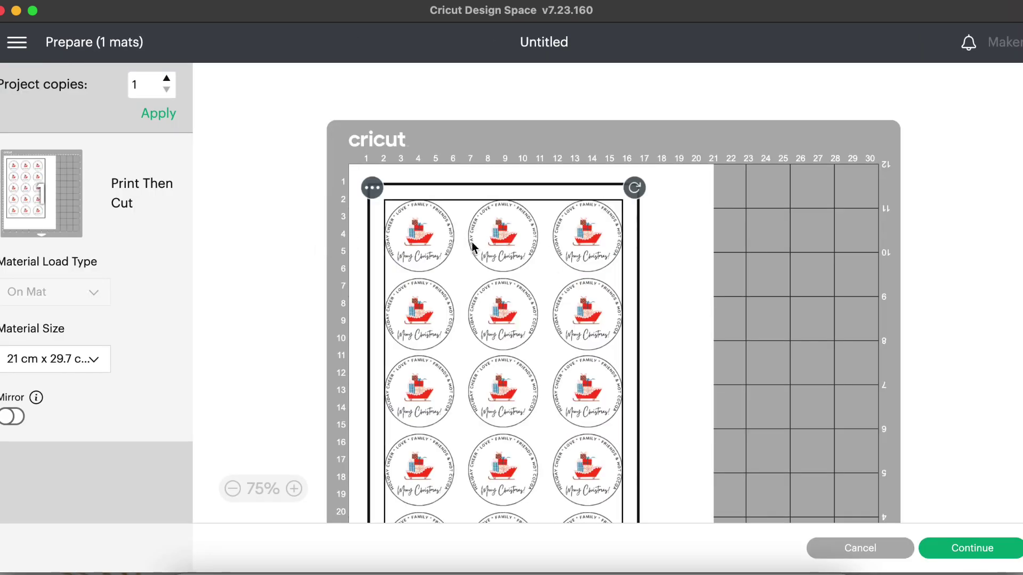
# - Review the mat layout on 21 cm x 29.7 cm material, continue, and open the print setup
pyautogui.scroll(-3, 544, 392)
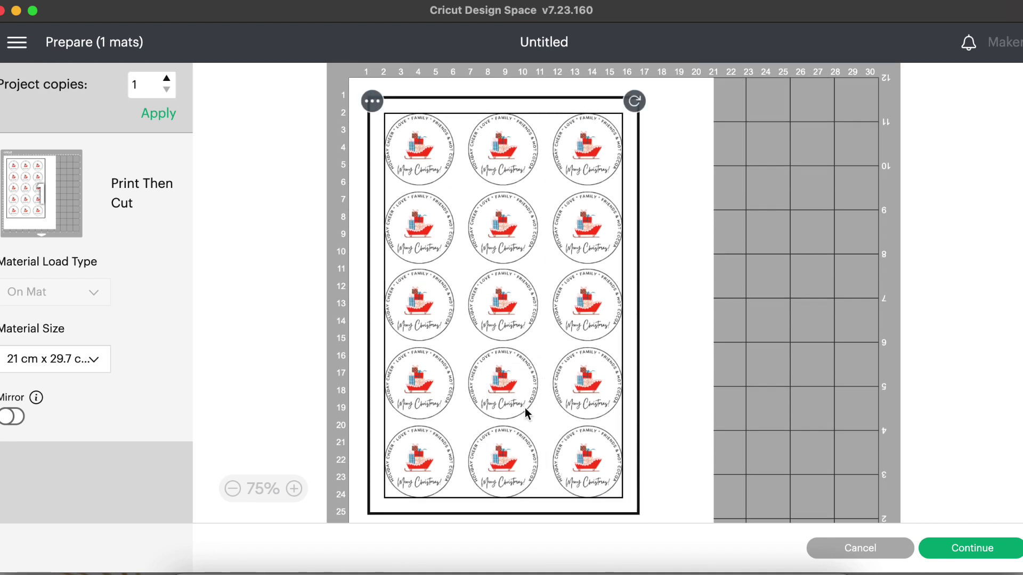
pyautogui.click(955, 549)
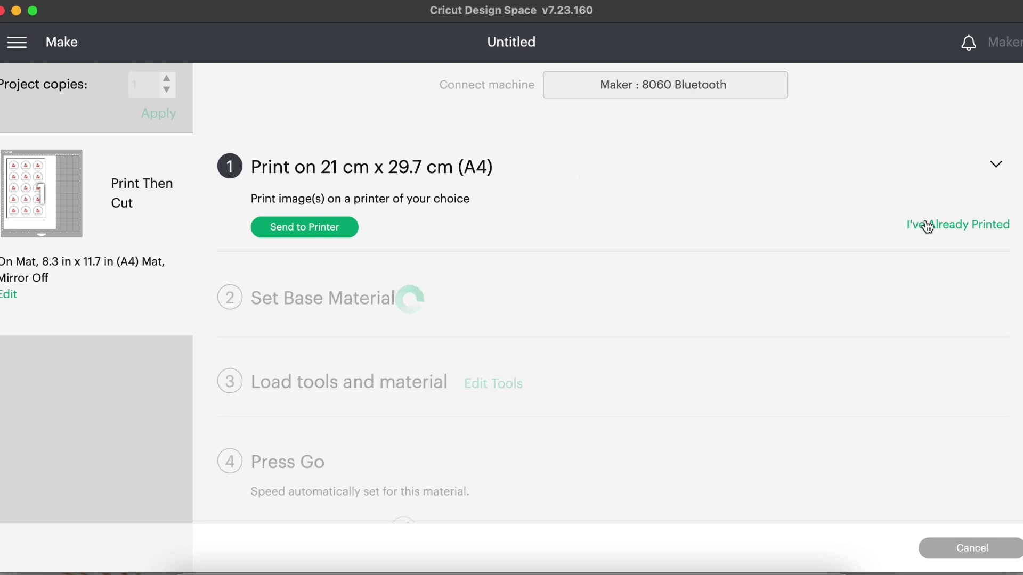
pyautogui.click(301, 228)
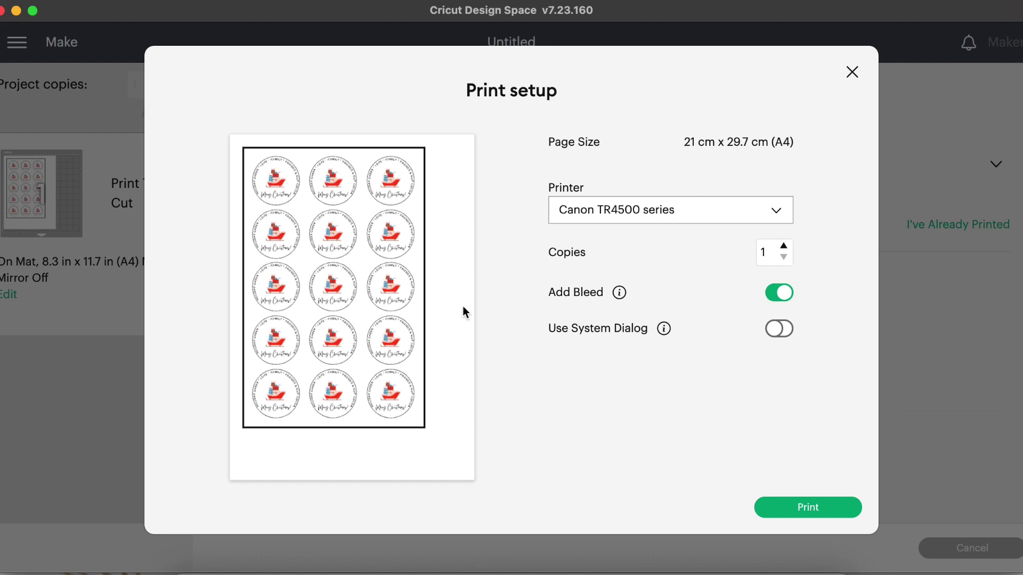
# - Enable Use System Dialog with bleed kept on, start the print, and minimize the window to reach the system print dialog
pyautogui.click(783, 329)
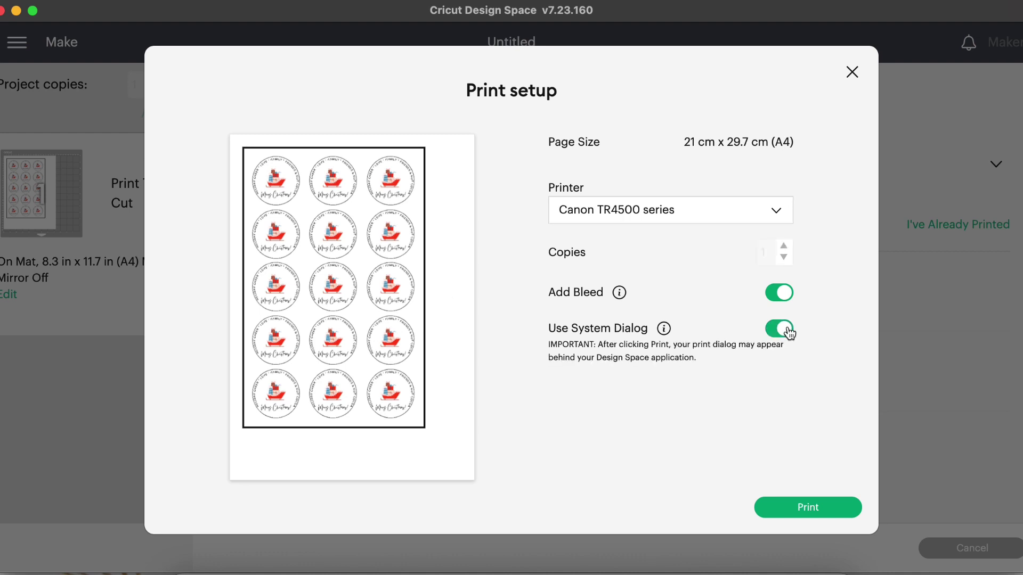
pyautogui.click(804, 510)
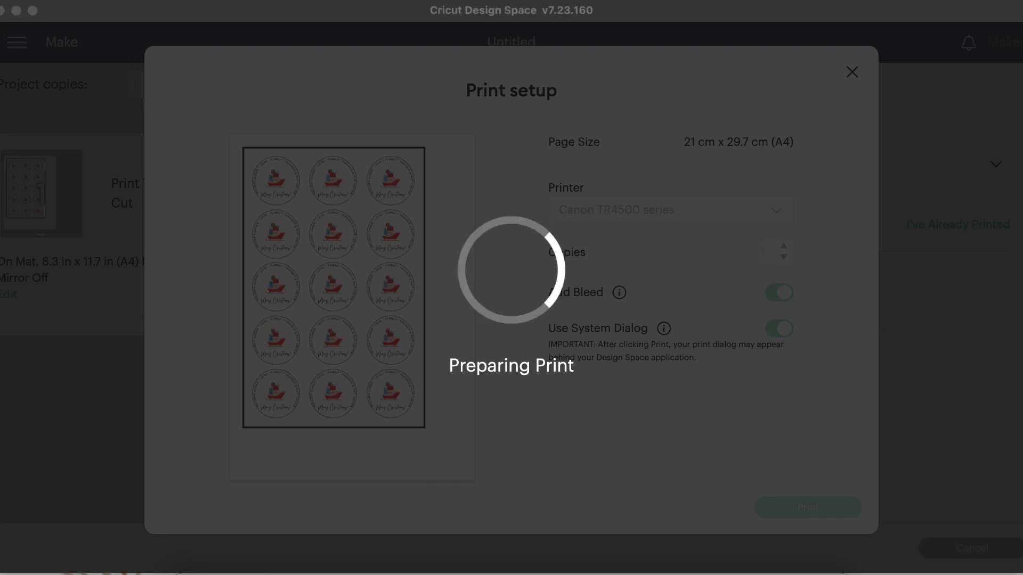
pyautogui.click(17, 12)
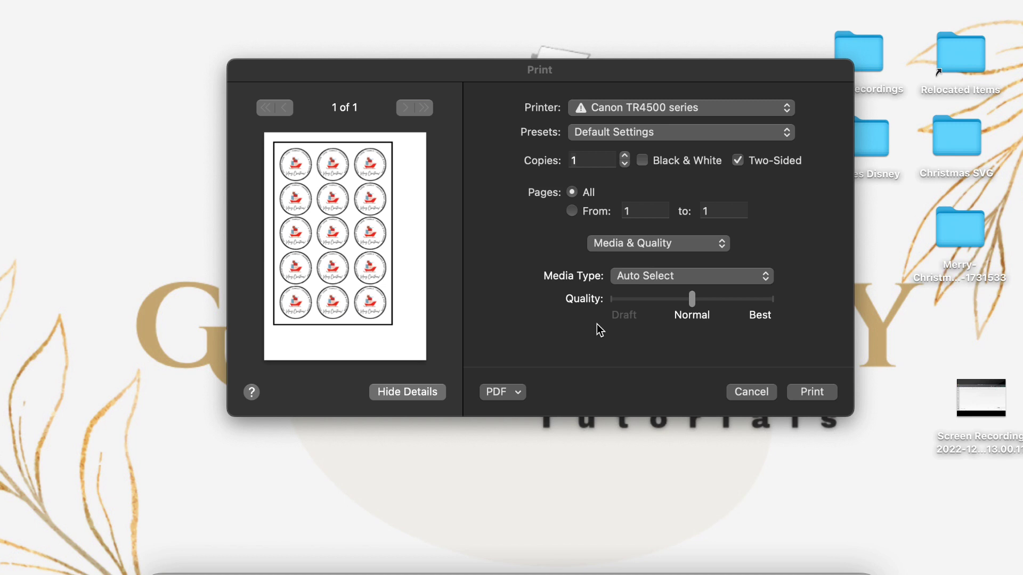
# - Set the print quality to Best, choose the media type, and print the sticker sheet on the Canon TR4500 series
pyautogui.click(772, 302)
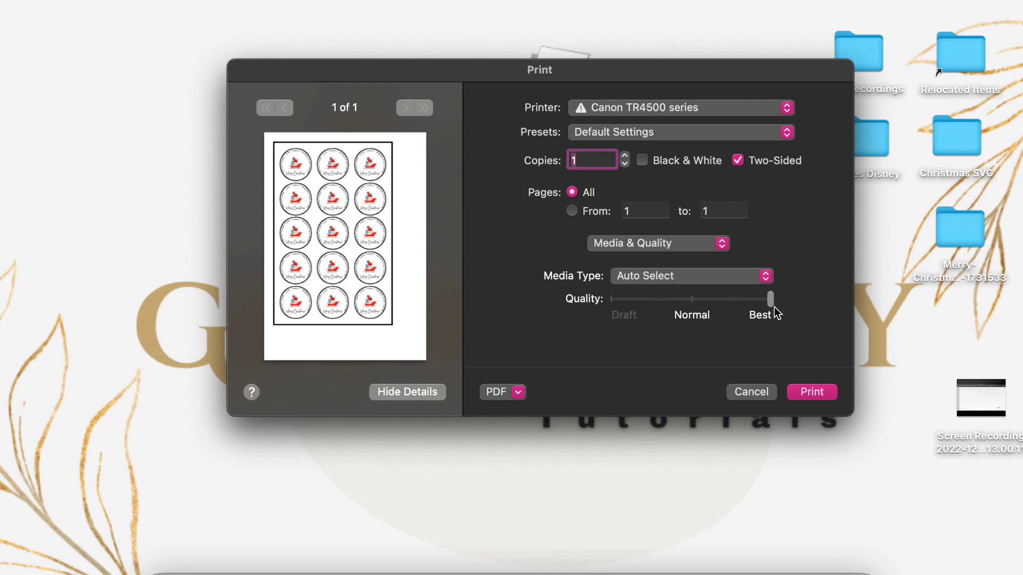
pyautogui.click(714, 281)
pyautogui.click(755, 279)
pyautogui.click(817, 394)
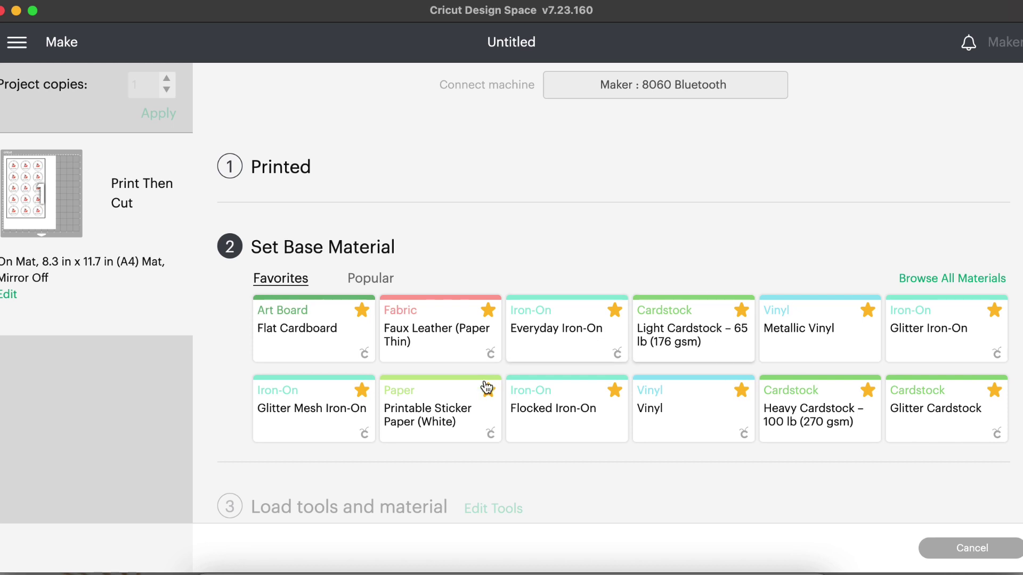
# - Set the base material to Printable Sticker Paper (White) with the pressure set to Less
pyautogui.click(440, 440)
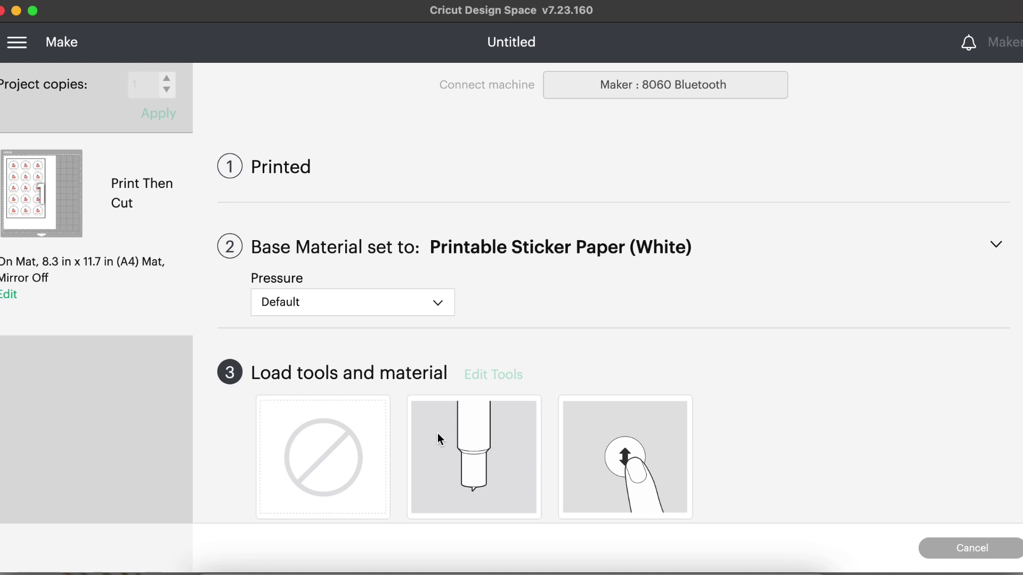
pyautogui.click(387, 311)
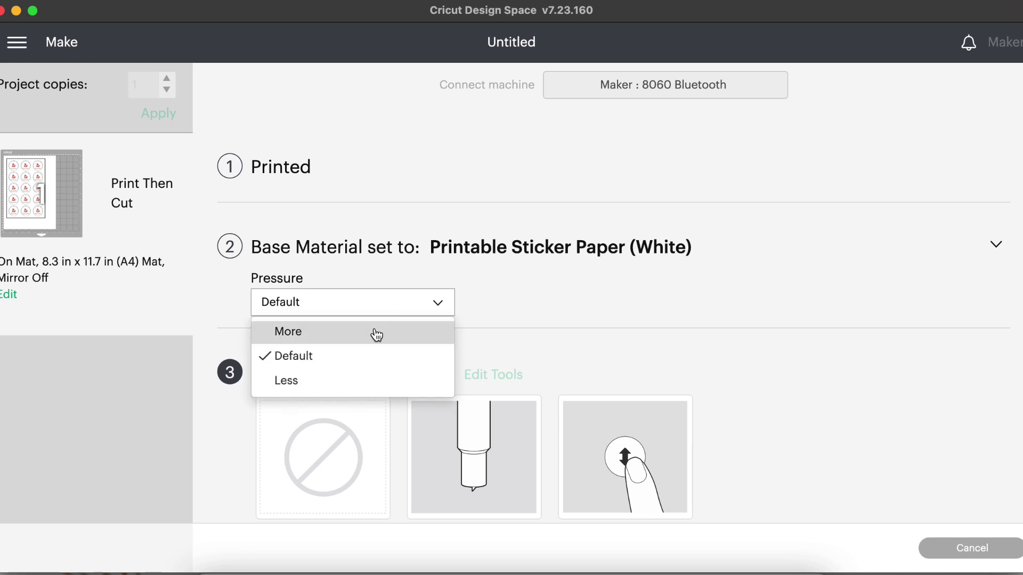
pyautogui.click(313, 382)
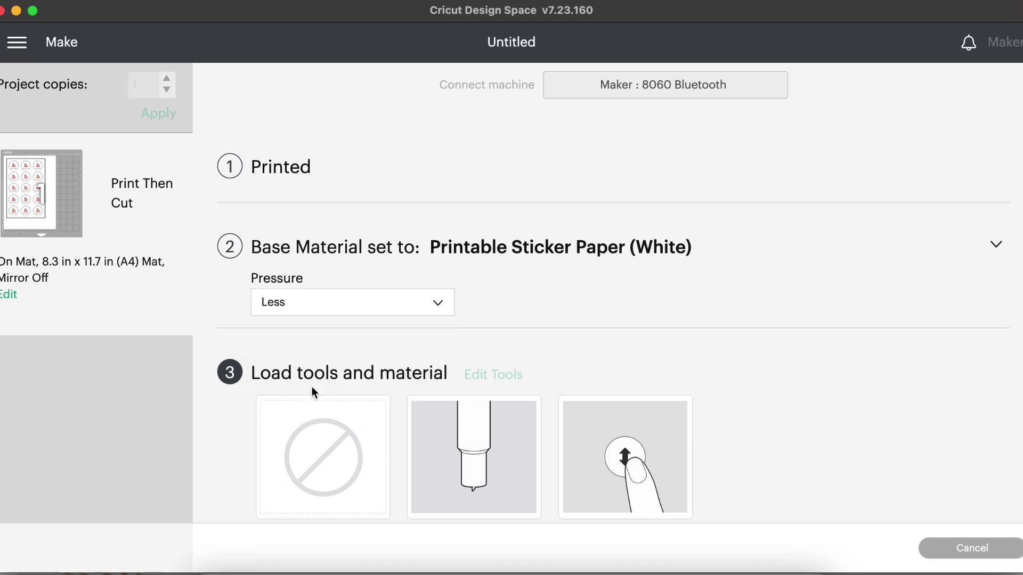